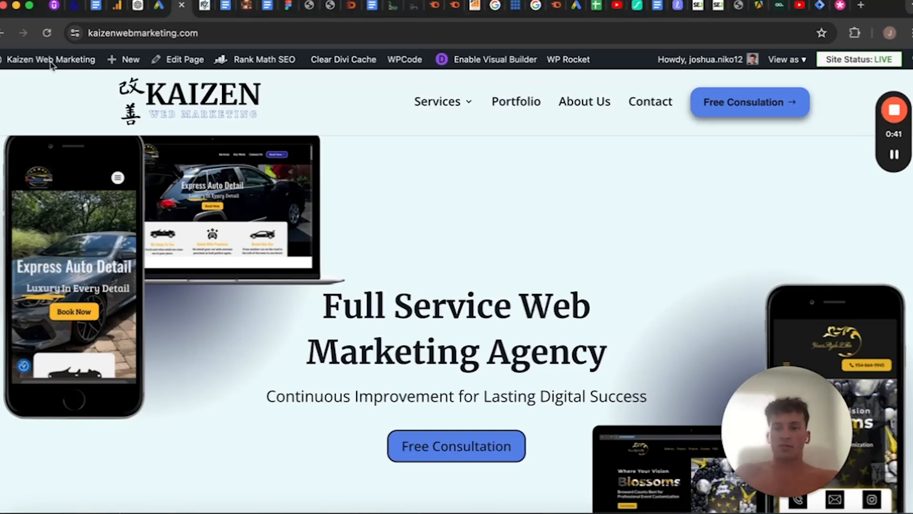
# Toggle between the live site and its WordPress admin, finishing on the admin dashboard
pyautogui.click(71, 65)
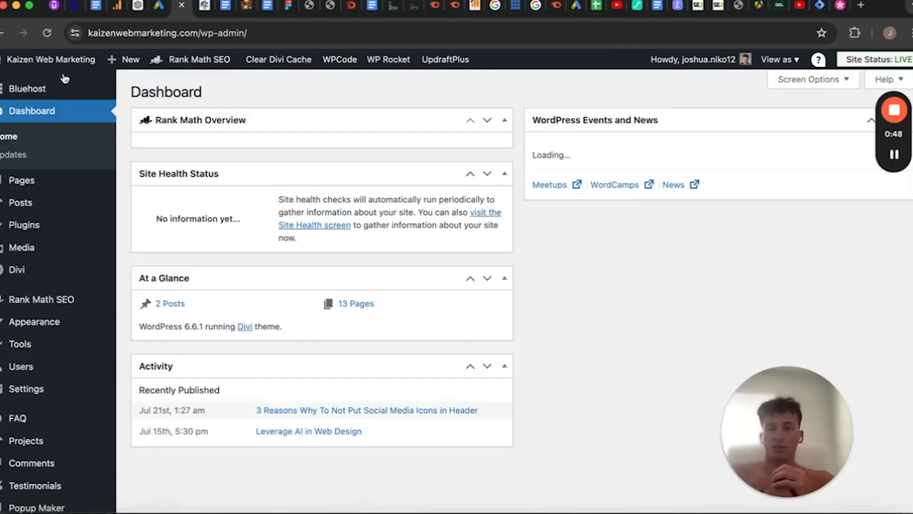
pyautogui.moveTo(61, 59)
pyautogui.click(62, 92)
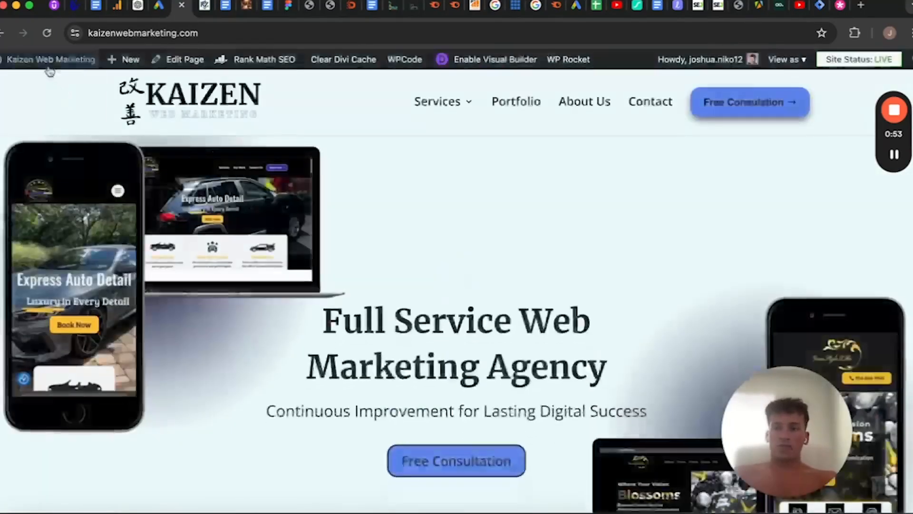
pyautogui.moveTo(47, 59)
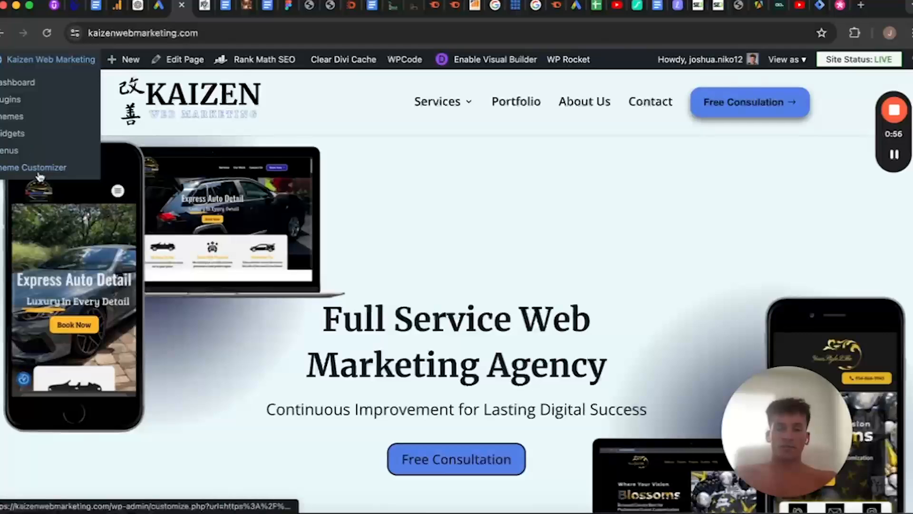
pyautogui.click(19, 62)
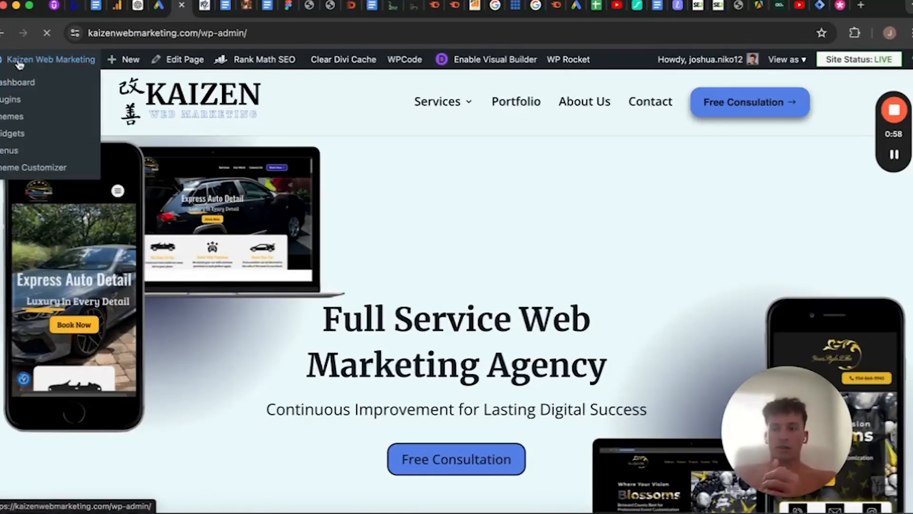
# Open the theme customizer from the dashboard's Appearance options
pyautogui.scroll(-2, 30, 415)
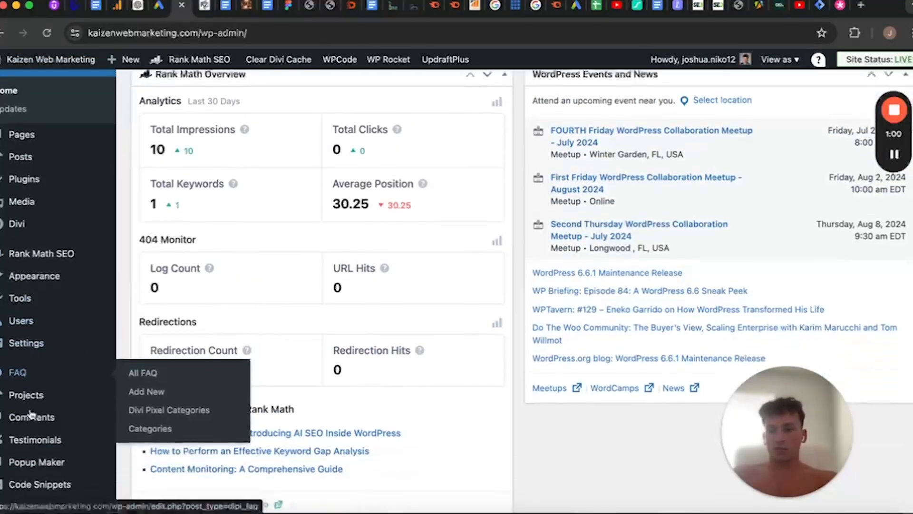
pyautogui.scroll(-3, 10, 401)
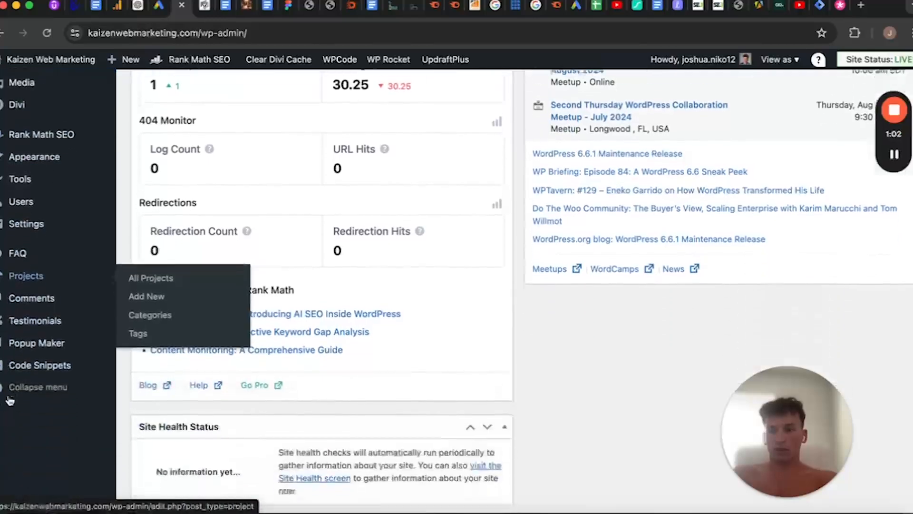
pyautogui.scroll(2, 16, 306)
pyautogui.moveTo(33, 190)
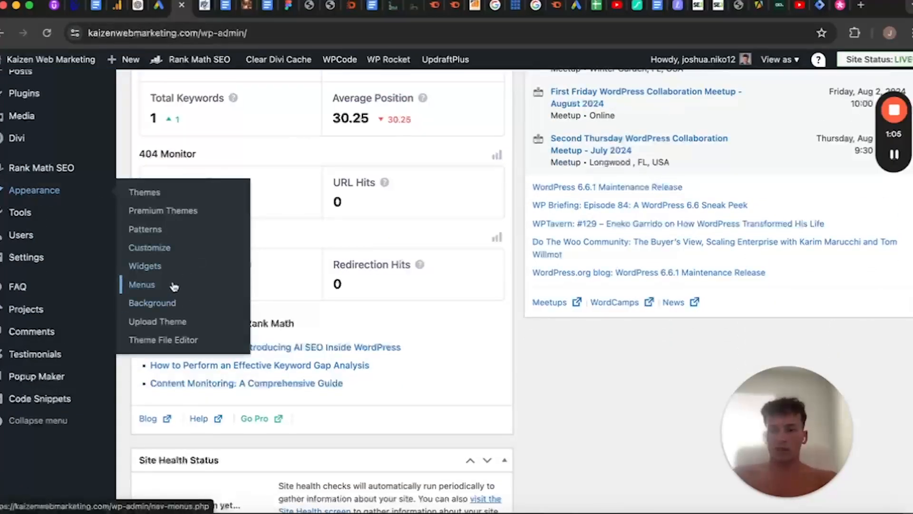
pyautogui.click(168, 248)
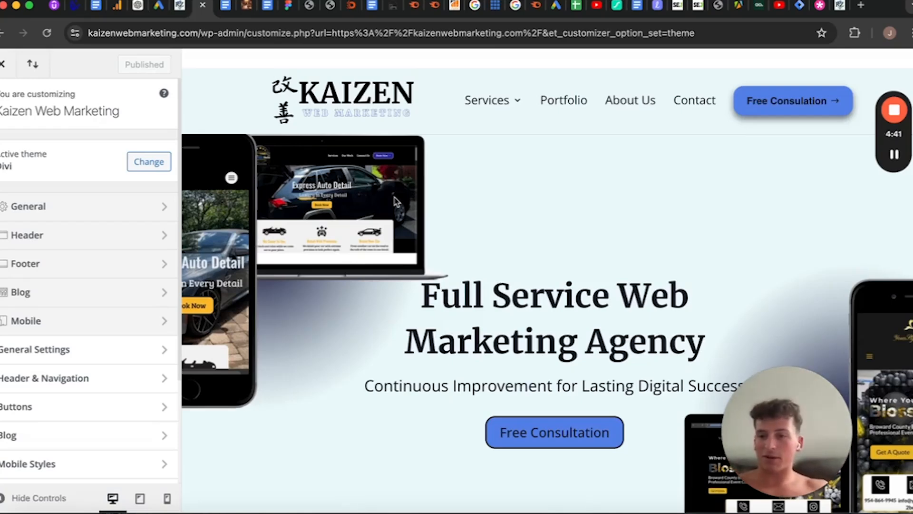
# Review the site title, tagline and site icon under Site Identity in General Settings, then return to General Settings
pyautogui.click(89, 356)
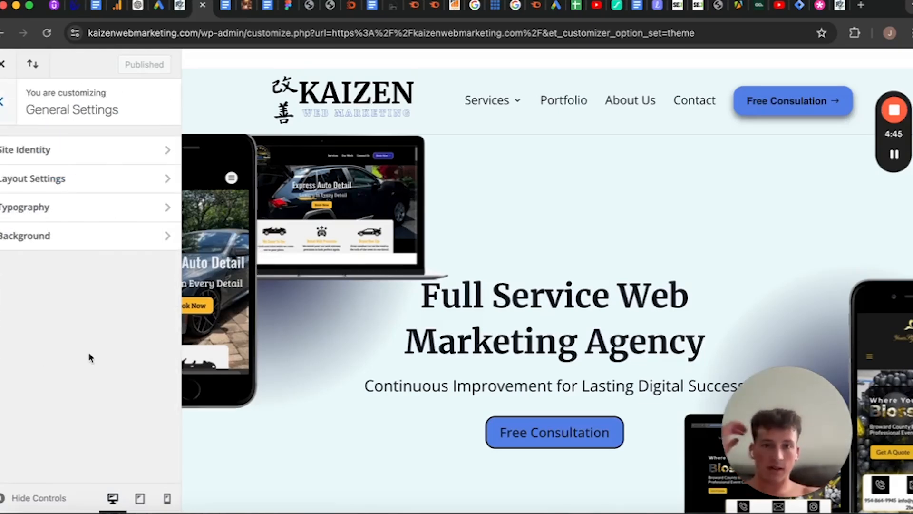
pyautogui.click(122, 150)
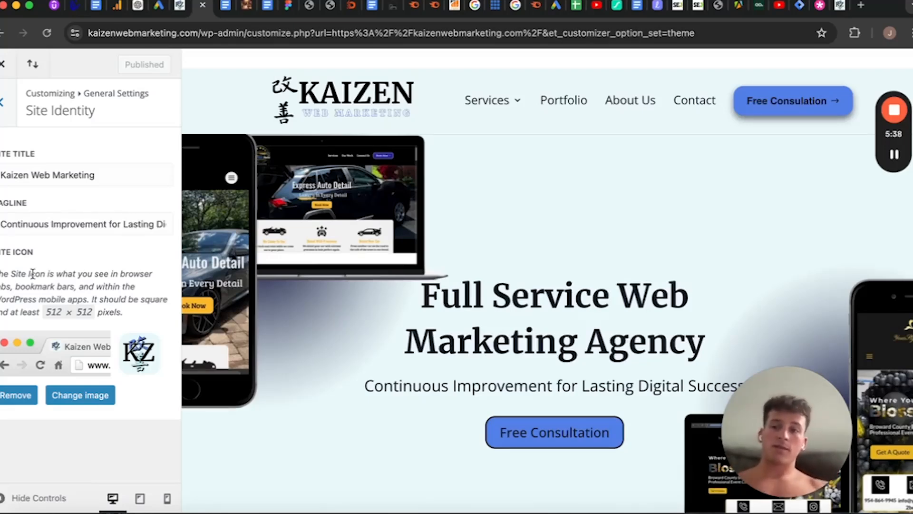
pyautogui.click(3, 101)
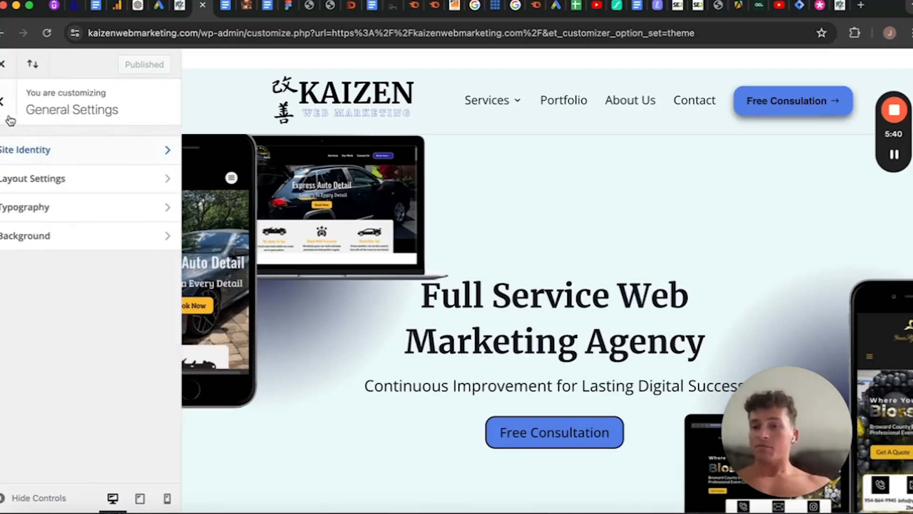
# Open Layout Settings and examine the width, section height and row height options against the spacing of the homepage preview's sections
pyautogui.click(52, 175)
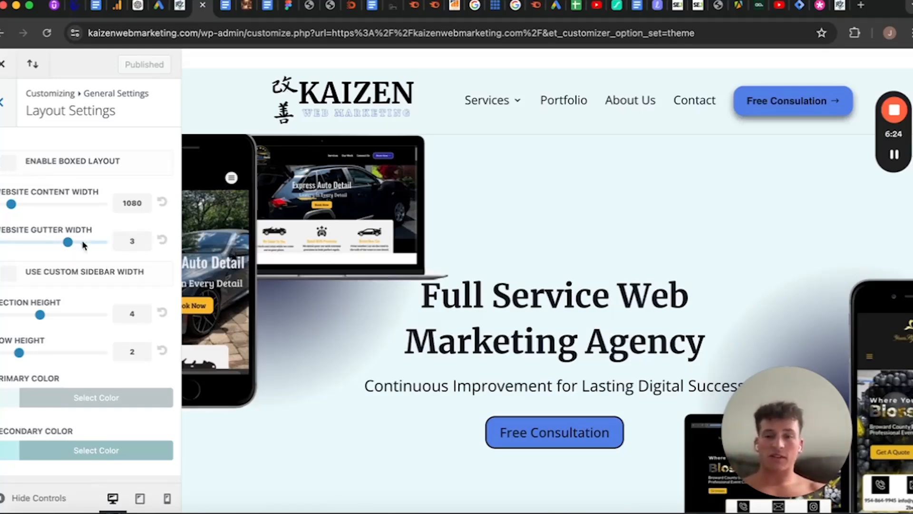
pyautogui.scroll(-10, 287, 389)
pyautogui.scroll(-15, 410, 377)
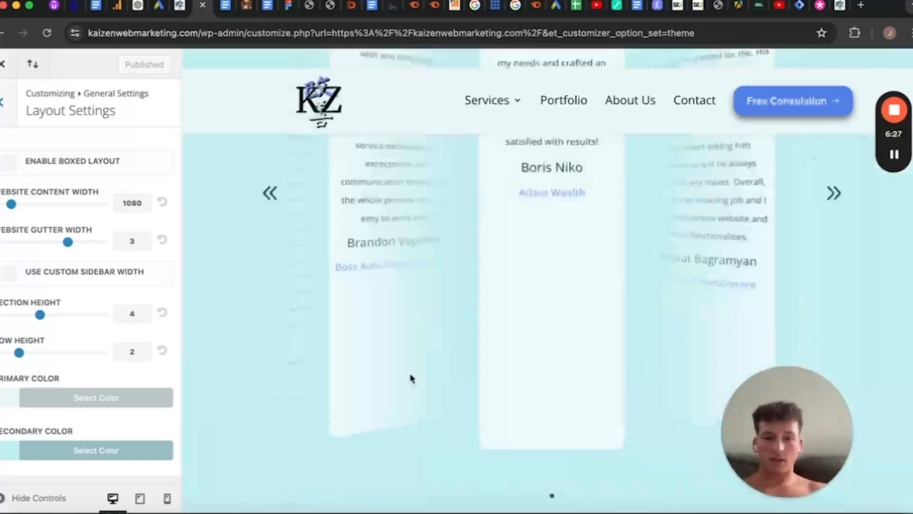
pyautogui.scroll(-10, 410, 378)
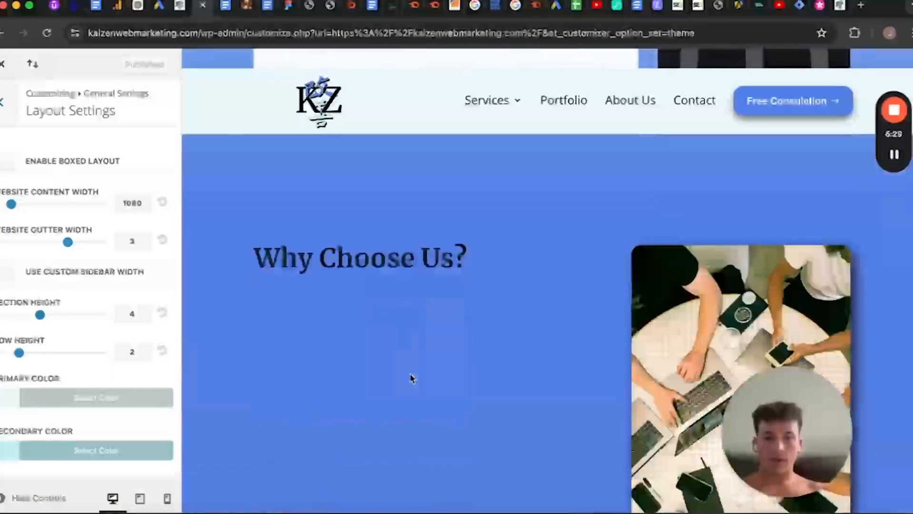
pyautogui.scroll(3, 410, 377)
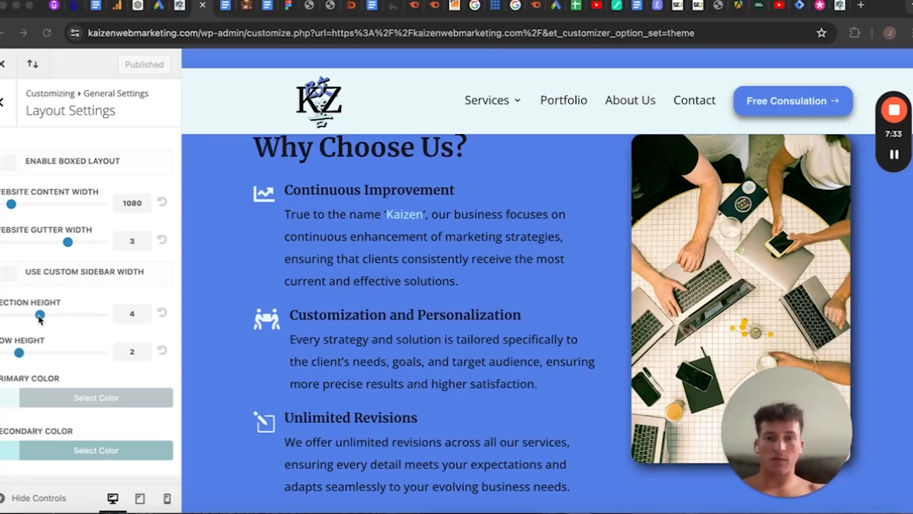
pyautogui.scroll(7, 469, 342)
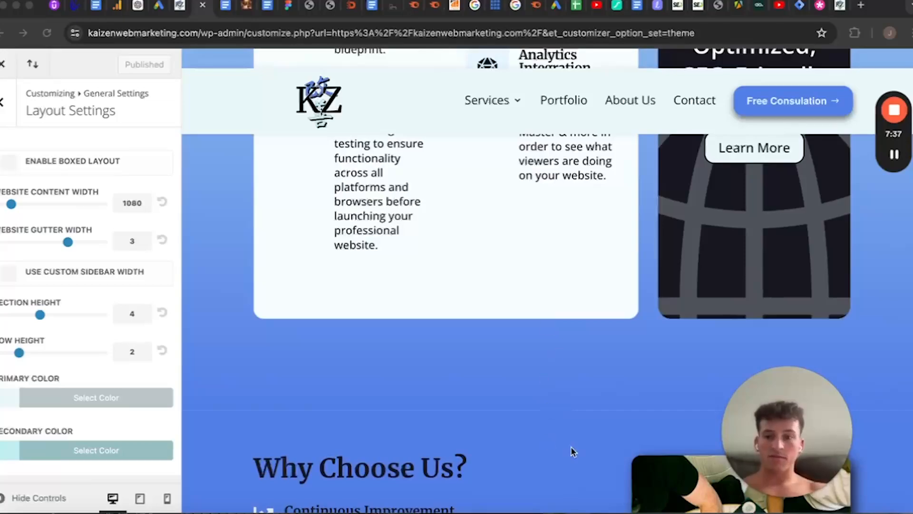
pyautogui.scroll(-6, 571, 447)
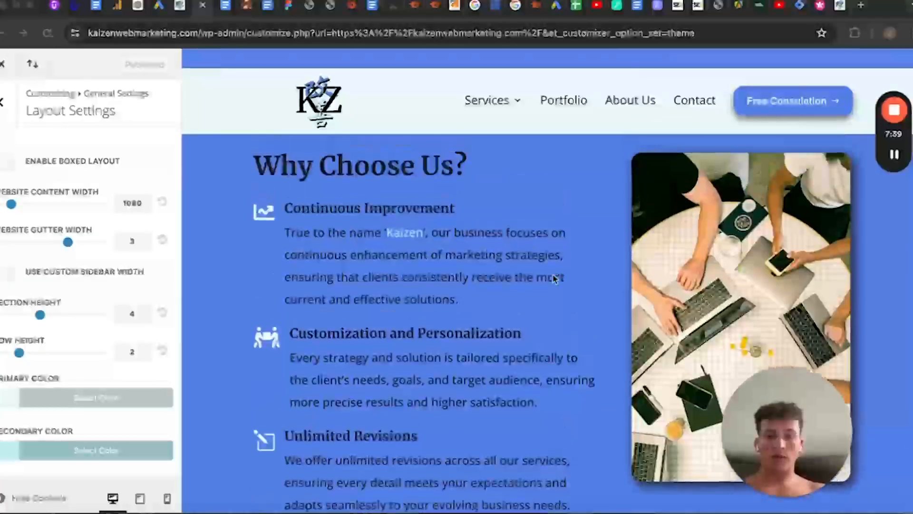
pyautogui.scroll(12, 555, 278)
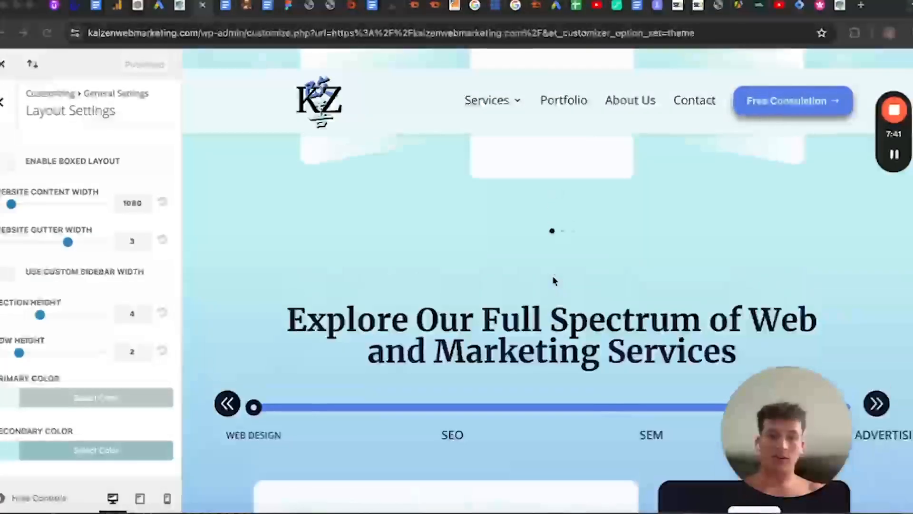
pyautogui.scroll(-8, 555, 280)
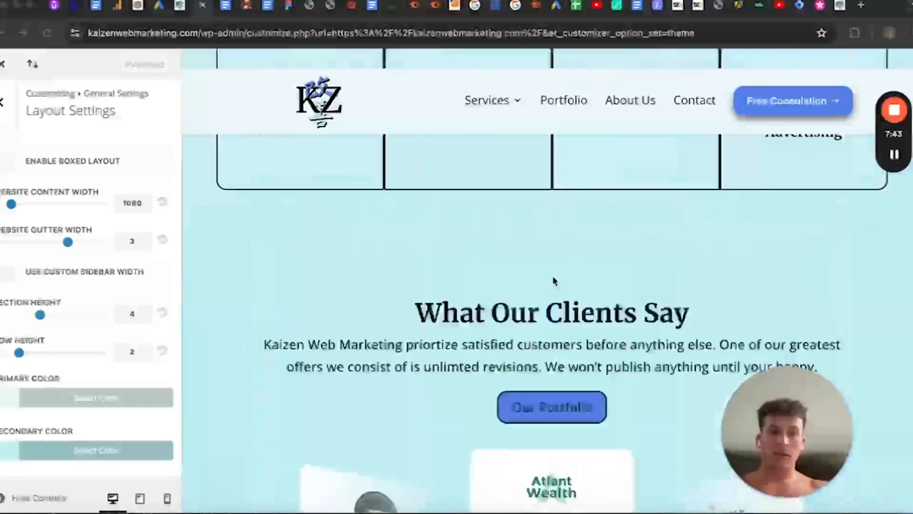
pyautogui.scroll(5, 553, 281)
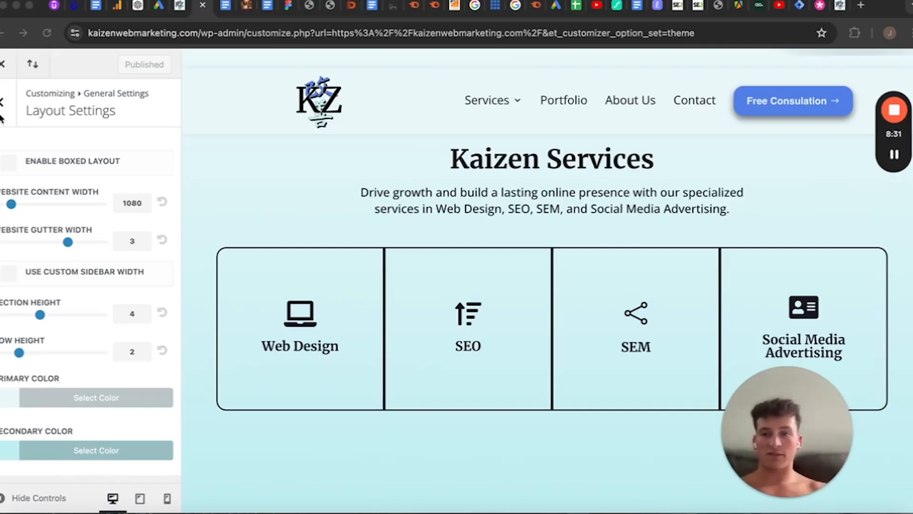
pyautogui.click(1, 116)
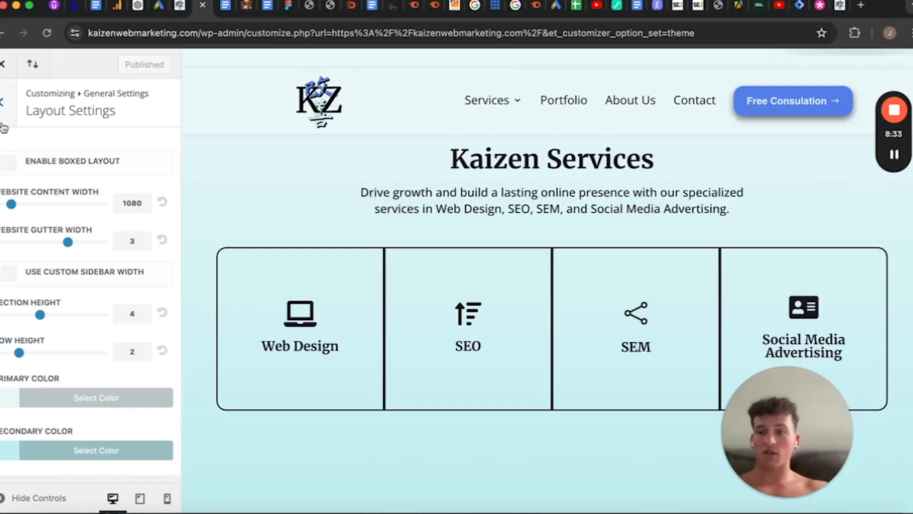
pyautogui.click(2, 121)
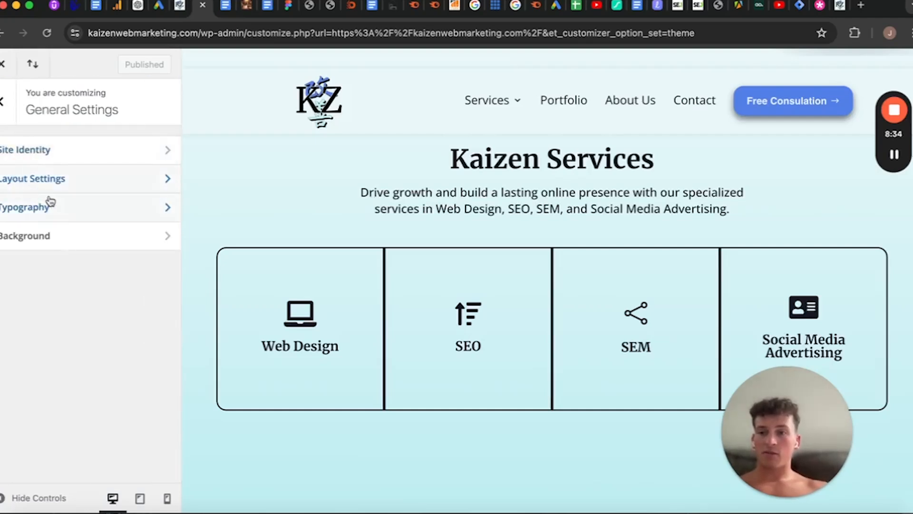
# Open the Typography settings and review the text size, spacing, font, weight and color options for headers and body text
pyautogui.click(66, 222)
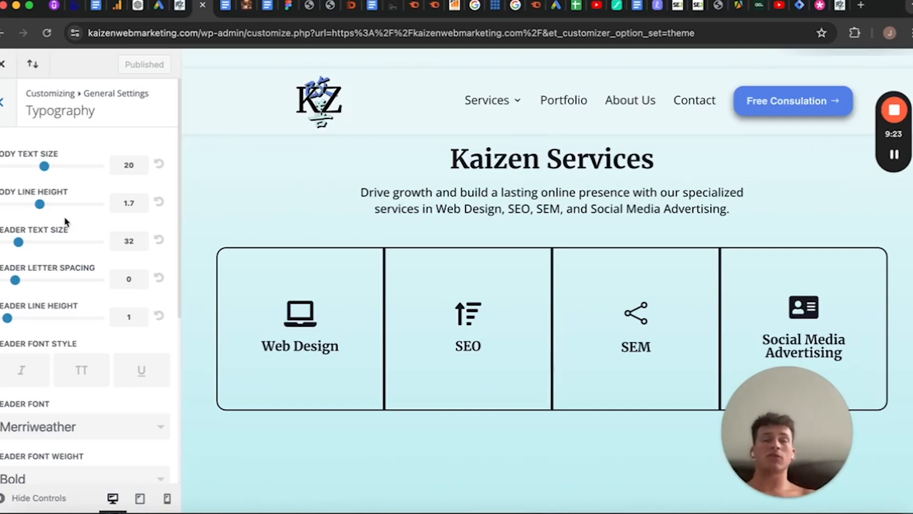
pyautogui.scroll(-5, 85, 371)
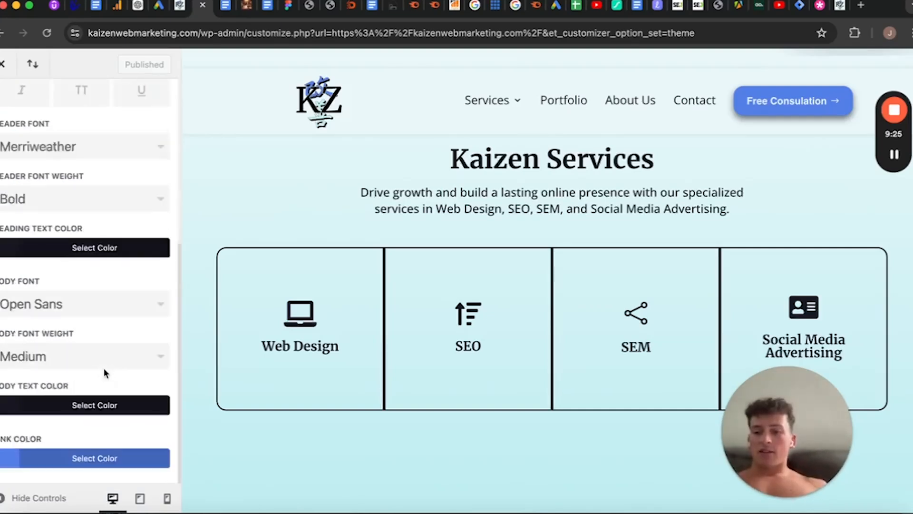
pyautogui.scroll(1, 69, 198)
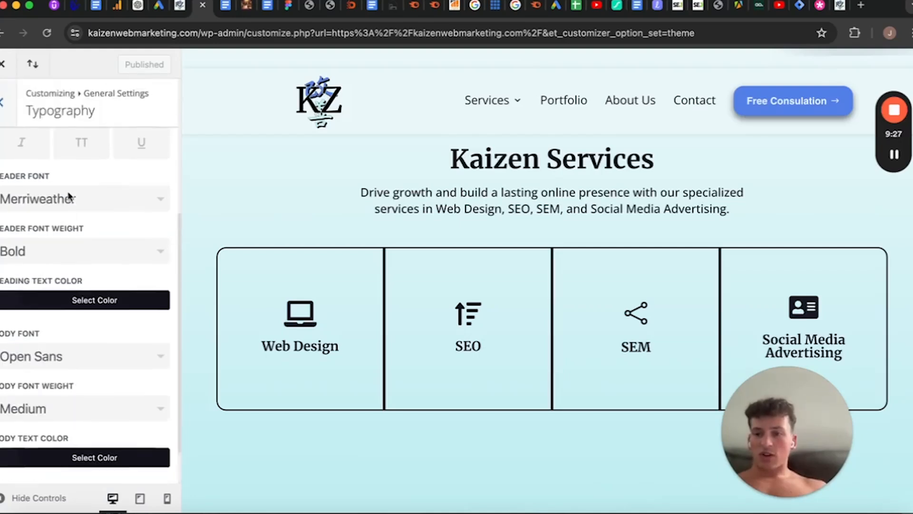
pyautogui.scroll(5, 72, 172)
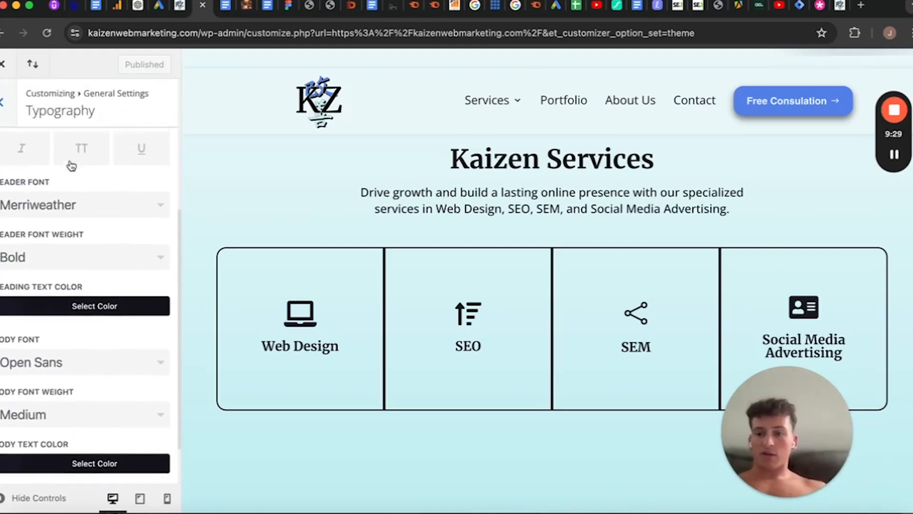
pyautogui.scroll(-5, 41, 250)
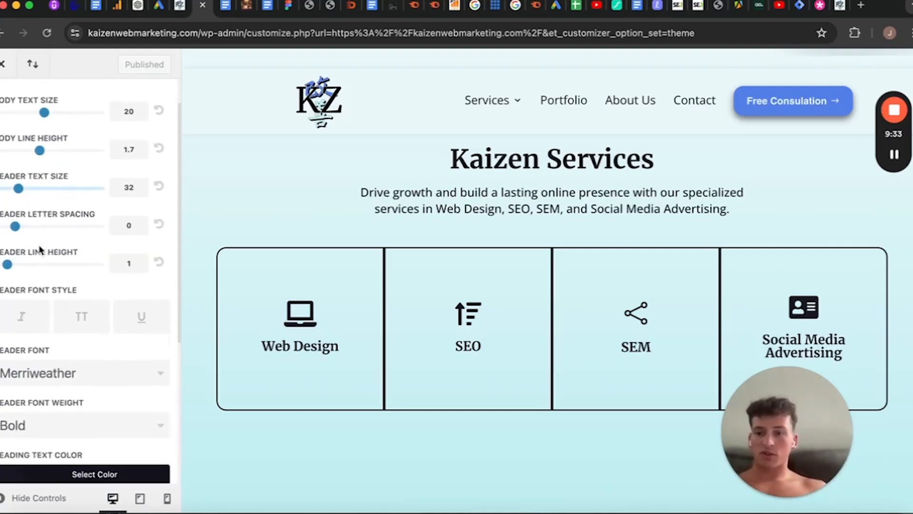
pyautogui.scroll(5, 38, 248)
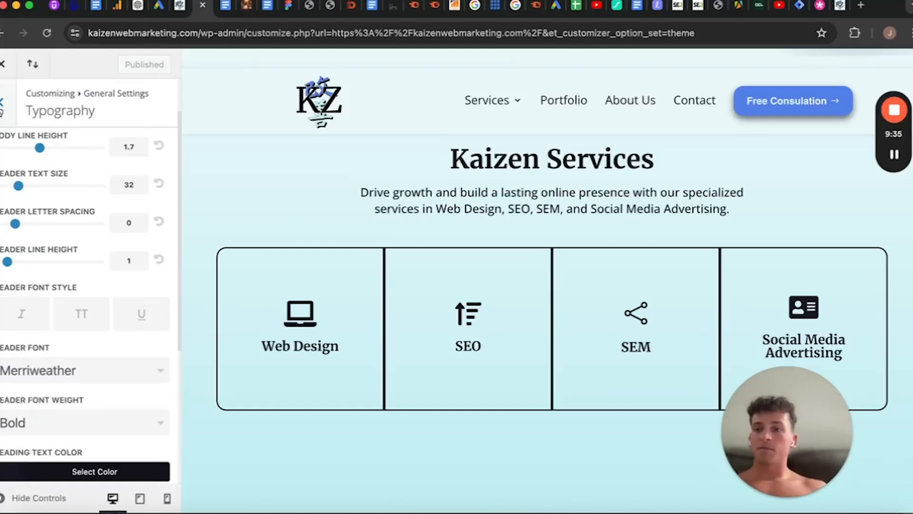
# Leave Typography and open the Background settings to view the background color and image options
pyautogui.click(2, 110)
pyautogui.click(53, 219)
pyautogui.click(5, 112)
pyautogui.click(48, 236)
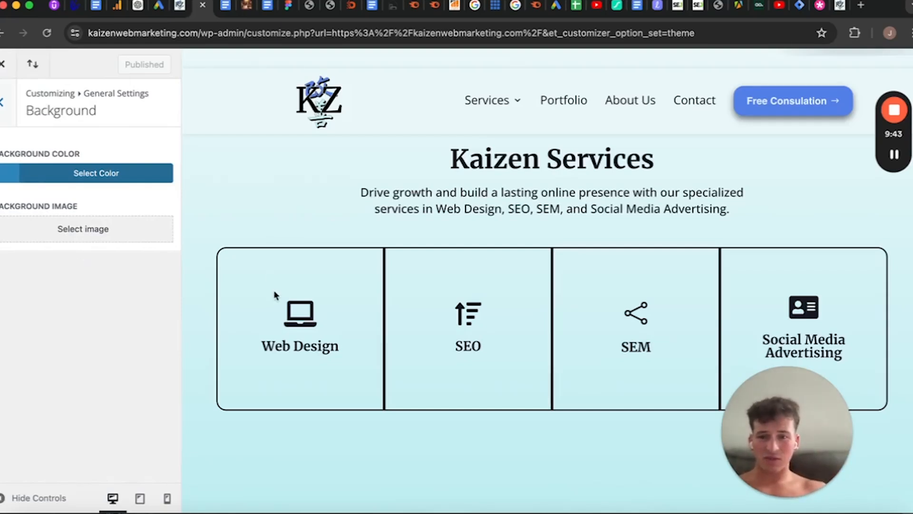
# Switch to the Elegant Themes guide on the Divi Theme Customizer and examine which elements the Theme Accent Color updates
pyautogui.click(815, 10)
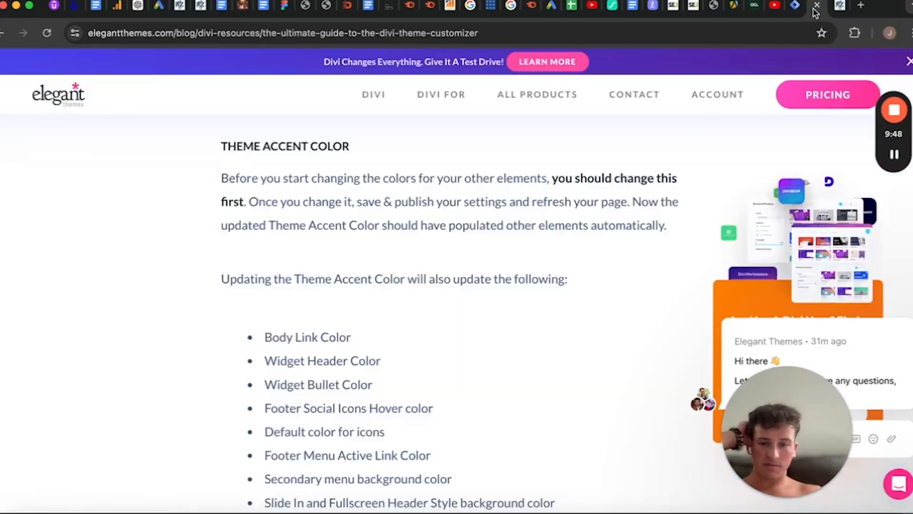
pyautogui.scroll(-1, 596, 305)
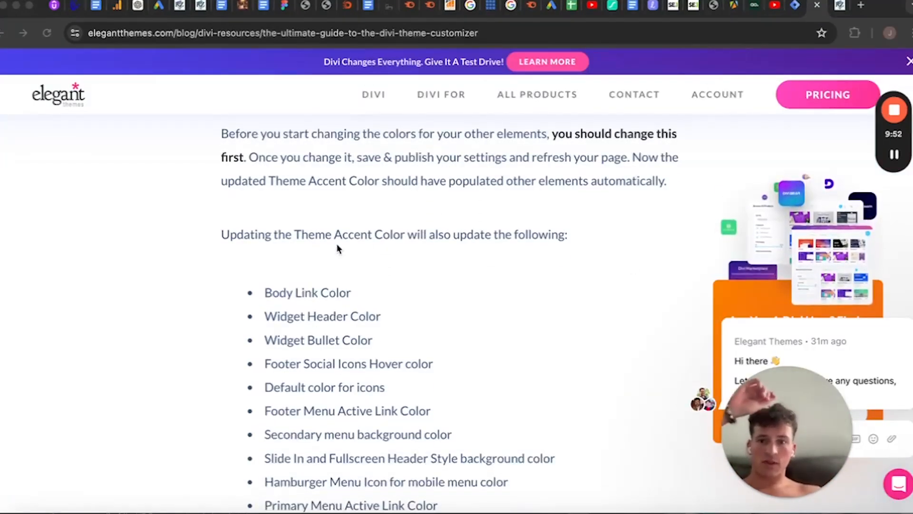
pyautogui.scroll(-1, 211, 233)
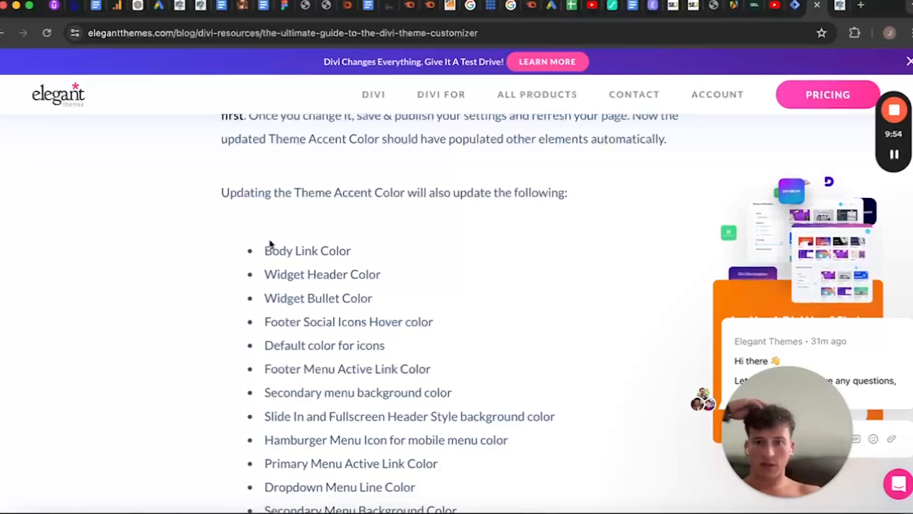
pyautogui.scroll(-2, 380, 426)
pyautogui.scroll(-2, 342, 414)
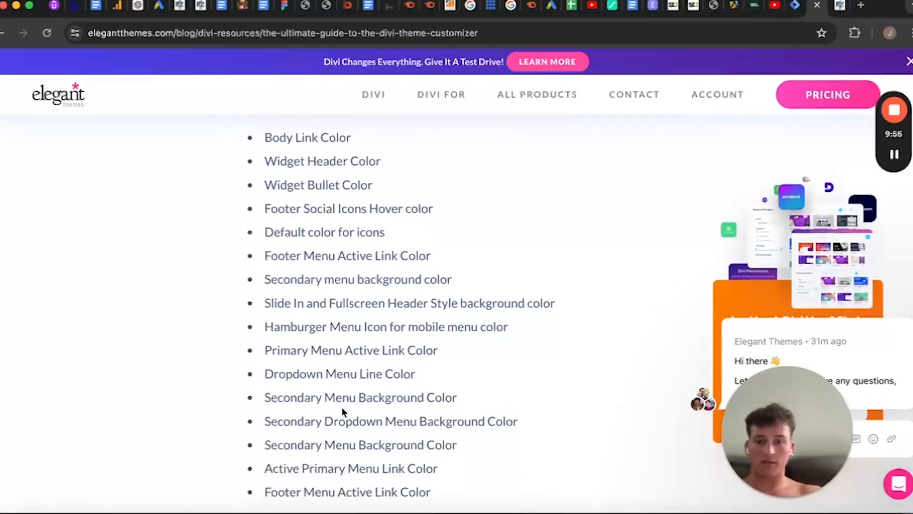
pyautogui.moveTo(474, 454); pyautogui.dragTo(235, 108)
pyautogui.scroll(1, 251, 207)
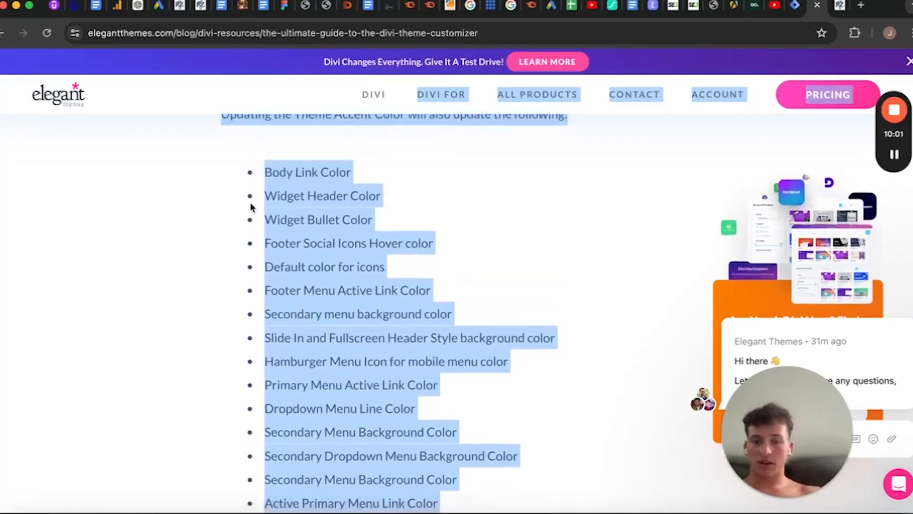
pyautogui.click(251, 207)
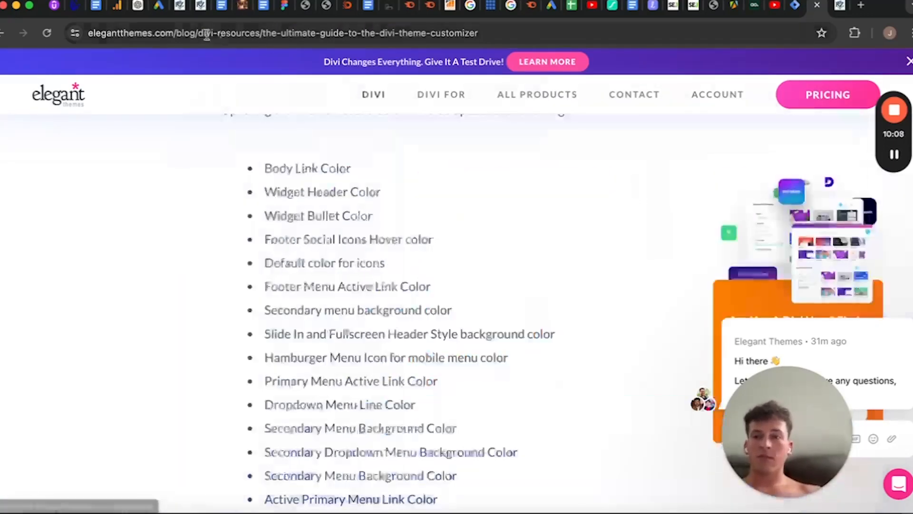
# Switch back to the theme customizer, leave General Settings and open the Header & Navigation section
pyautogui.click(180, 6)
pyautogui.scroll(-2, 96, 336)
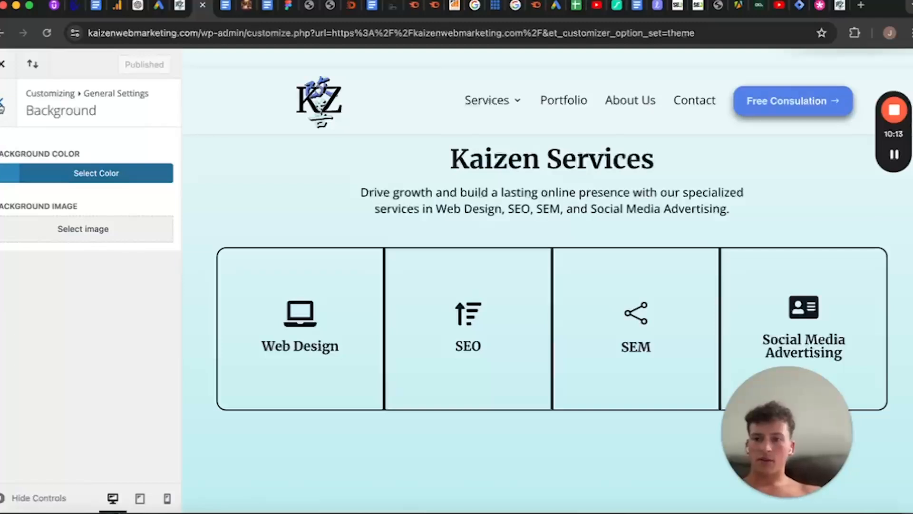
pyautogui.click(1, 109)
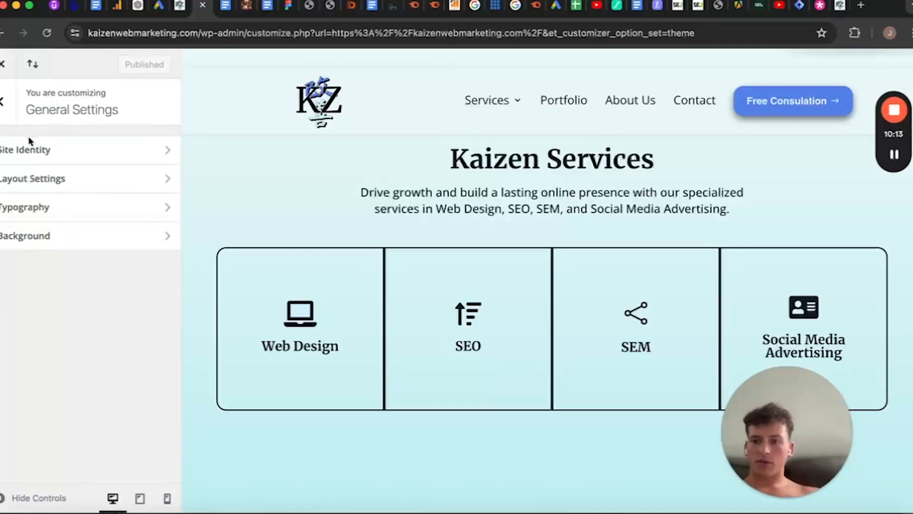
pyautogui.click(4, 113)
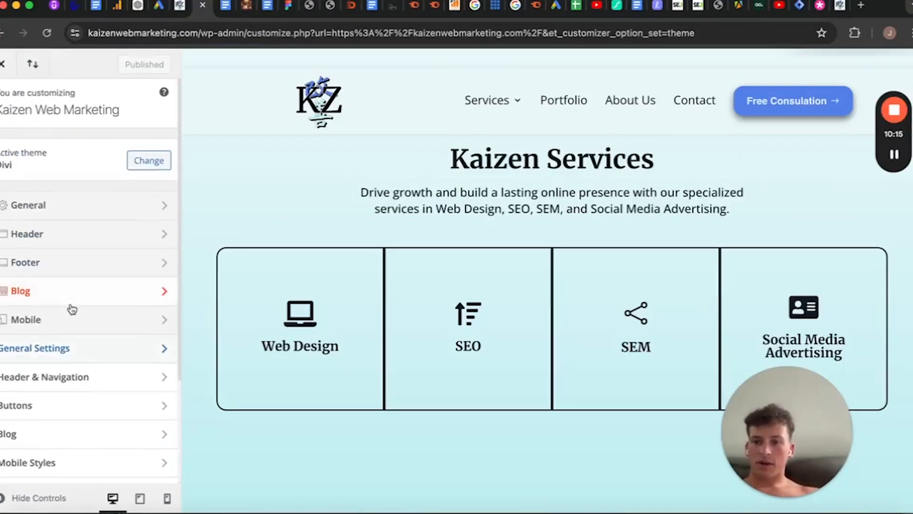
pyautogui.scroll(-5, 69, 307)
pyautogui.click(71, 241)
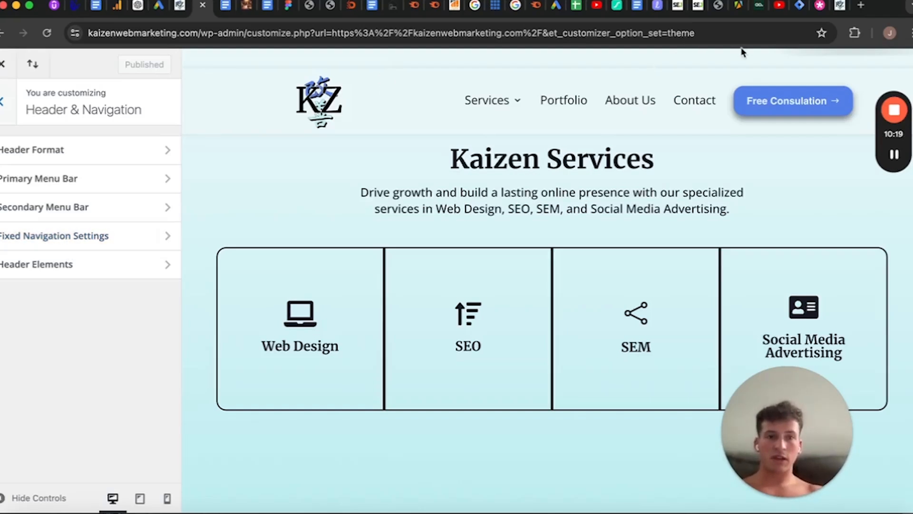
# Open Header Format and review the header style, vertical navigation and hide-until-scroll options
pyautogui.click(651, 45)
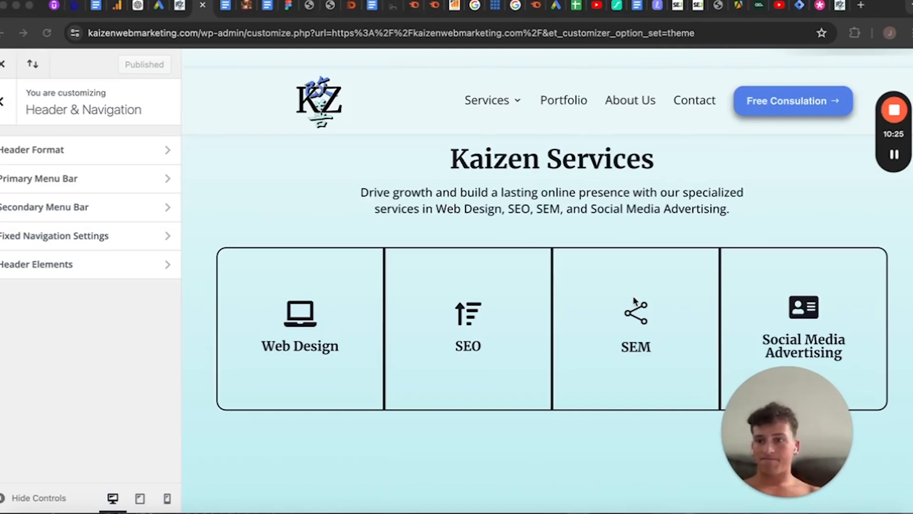
pyautogui.click(146, 156)
pyautogui.click(171, 151)
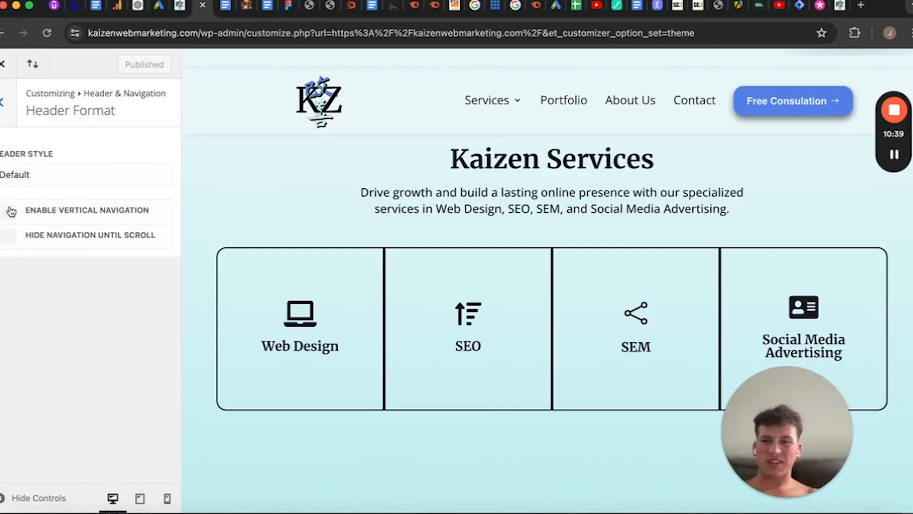
# Open the Primary Menu Bar settings and examine the width, logo, menu height, text, font and color options
pyautogui.click(8, 102)
pyautogui.click(70, 188)
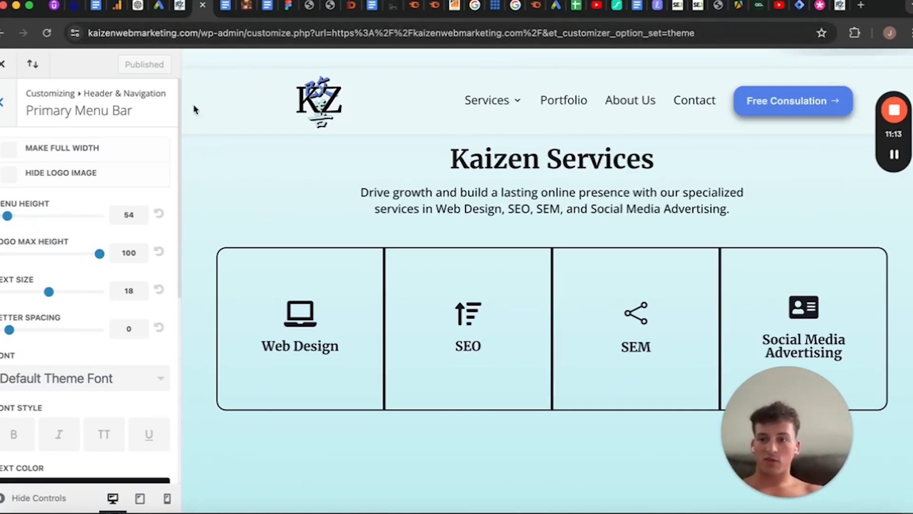
pyautogui.scroll(-2, 91, 302)
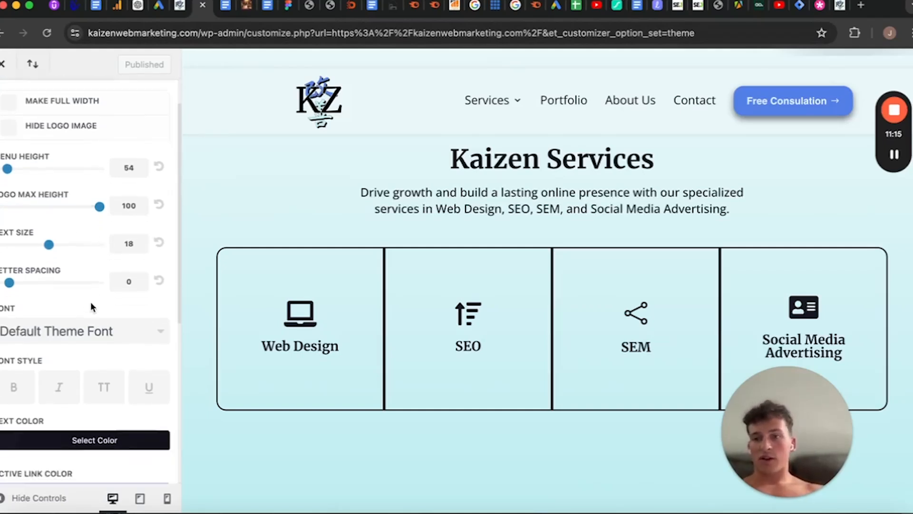
pyautogui.scroll(1, 90, 302)
pyautogui.scroll(-2, 27, 192)
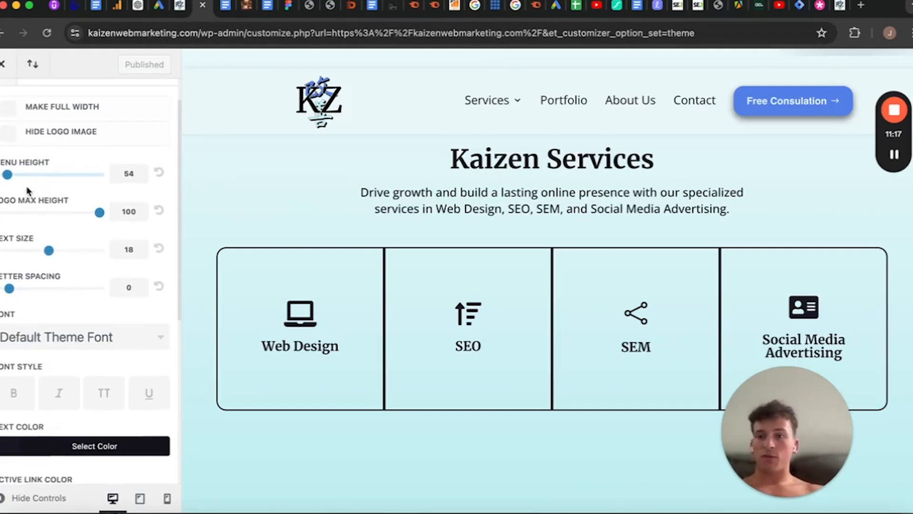
pyautogui.scroll(2, 24, 181)
pyautogui.scroll(-1, 25, 172)
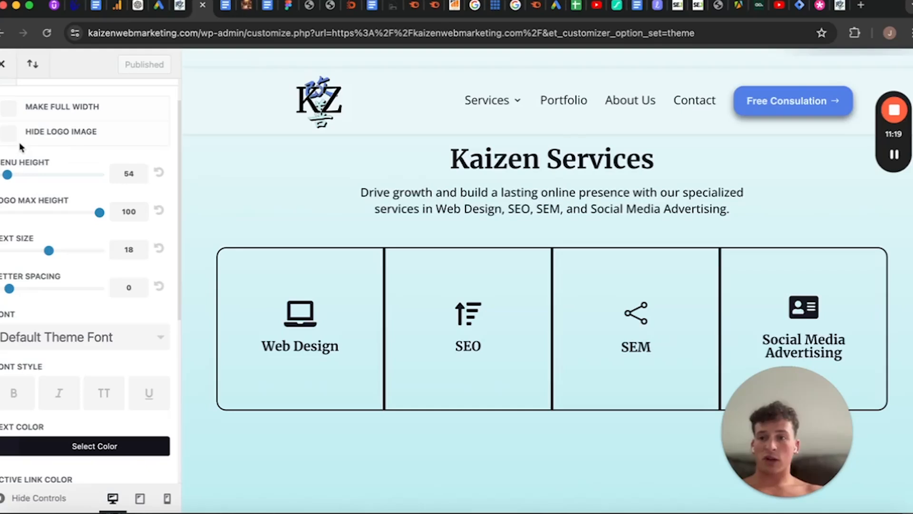
pyautogui.scroll(-1, 22, 148)
pyautogui.scroll(2, 20, 183)
pyautogui.scroll(-2, 62, 241)
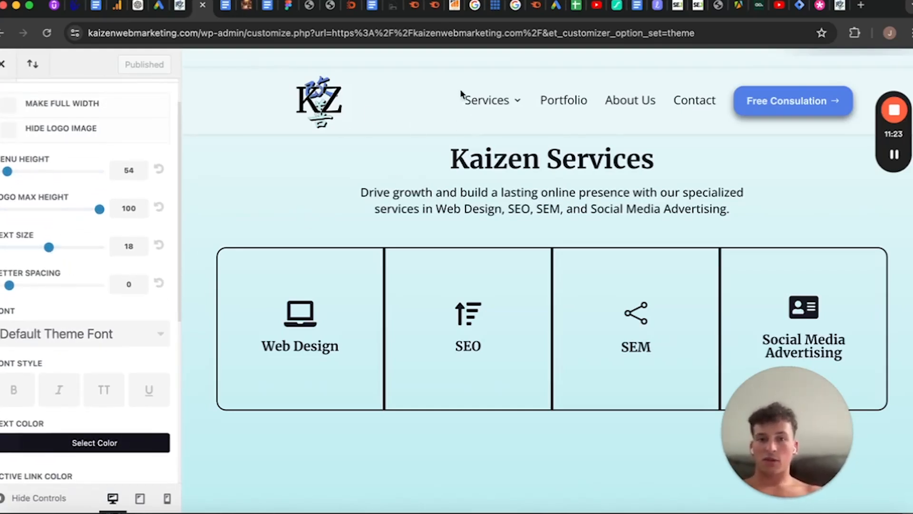
pyautogui.scroll(-1, 85, 312)
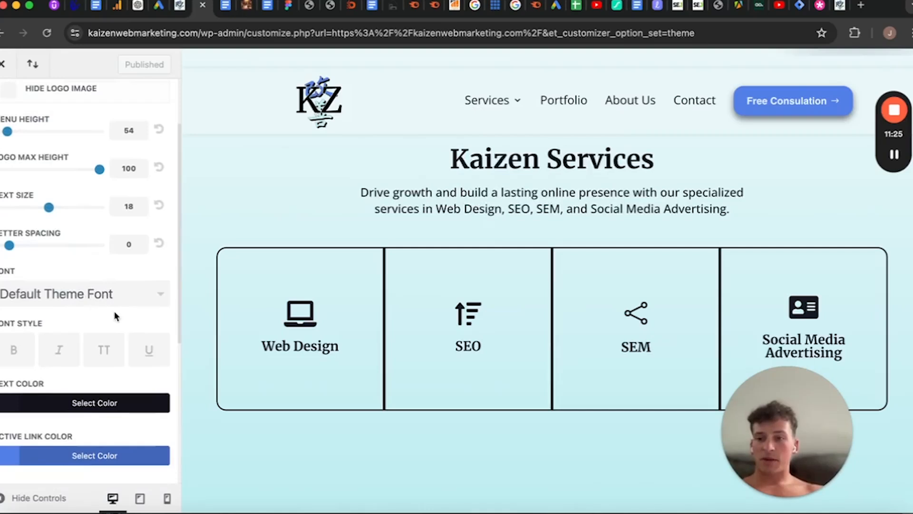
pyautogui.scroll(-5, 117, 315)
pyautogui.scroll(-1, 83, 179)
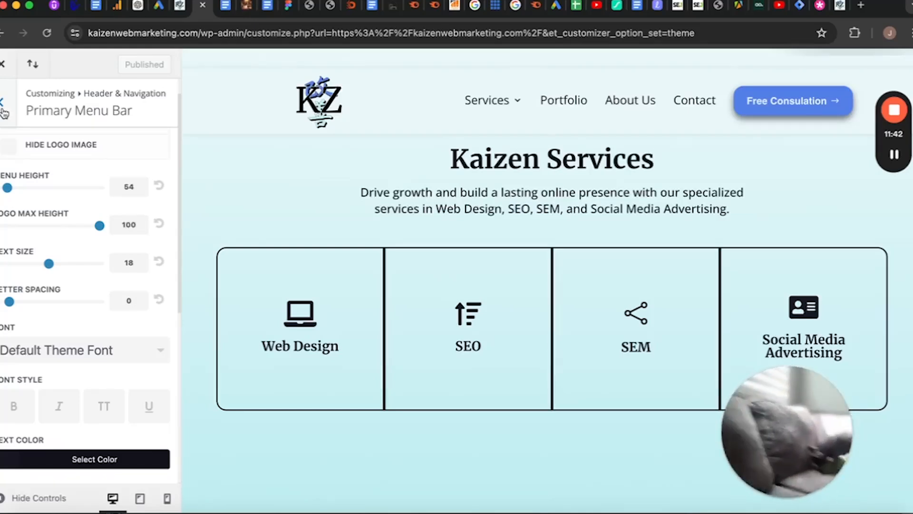
# Open Fixed Navigation Settings, view the fixed menu height, text size and menu color options, and return to Header & Navigation
pyautogui.click(3, 105)
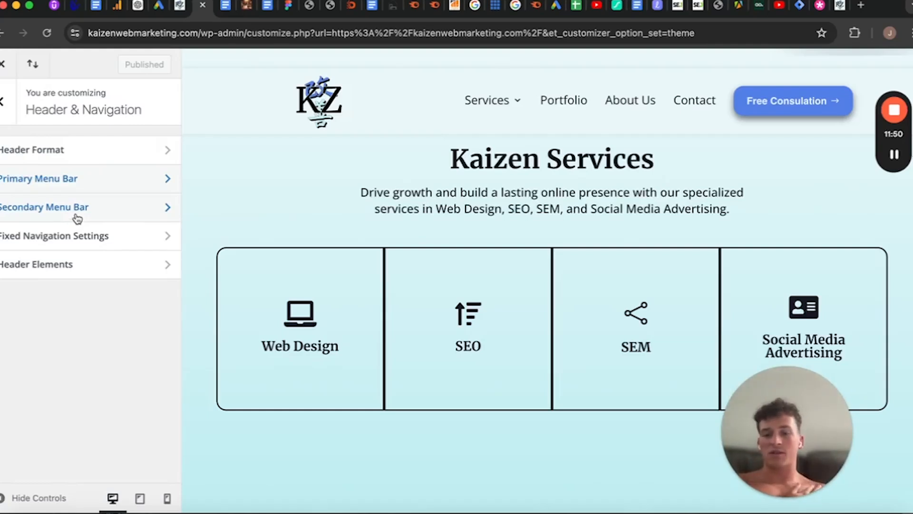
pyautogui.click(86, 243)
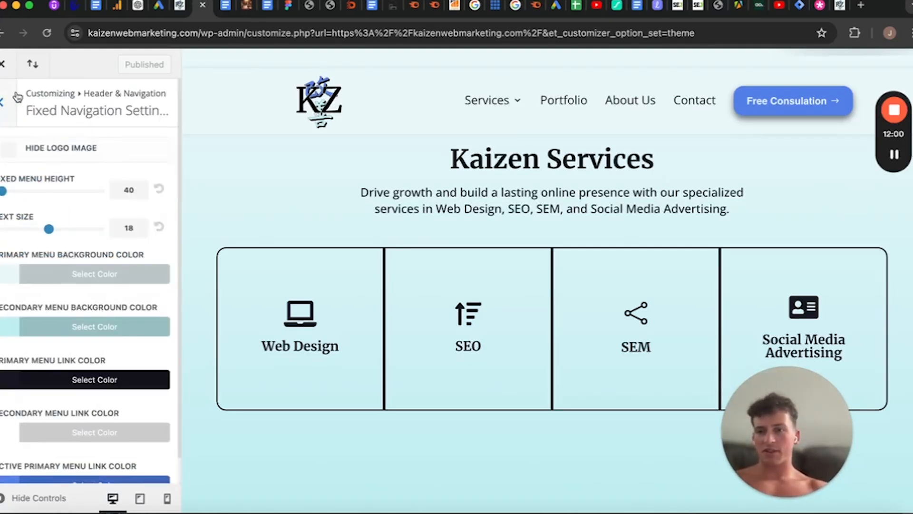
pyautogui.click(16, 98)
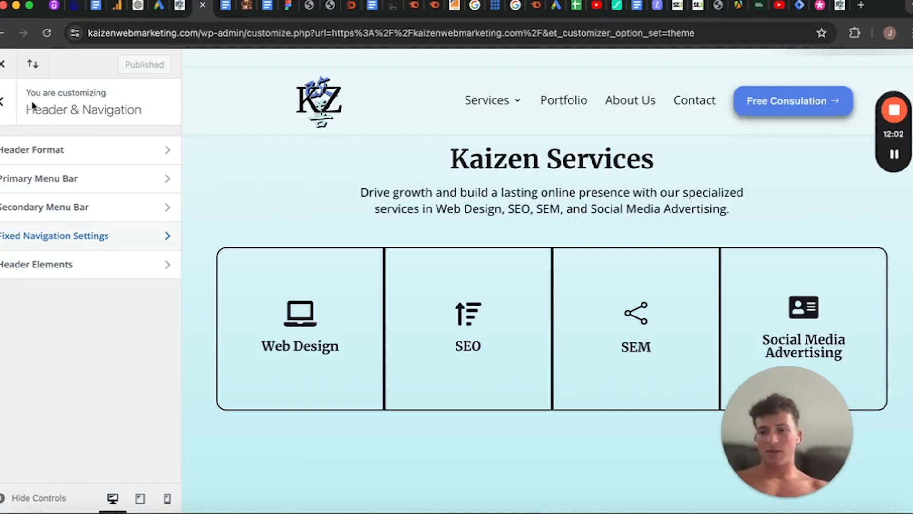
# Open Header Elements to view the social icon, search icon and contact options, and return to the main customizer list
pyautogui.click(67, 265)
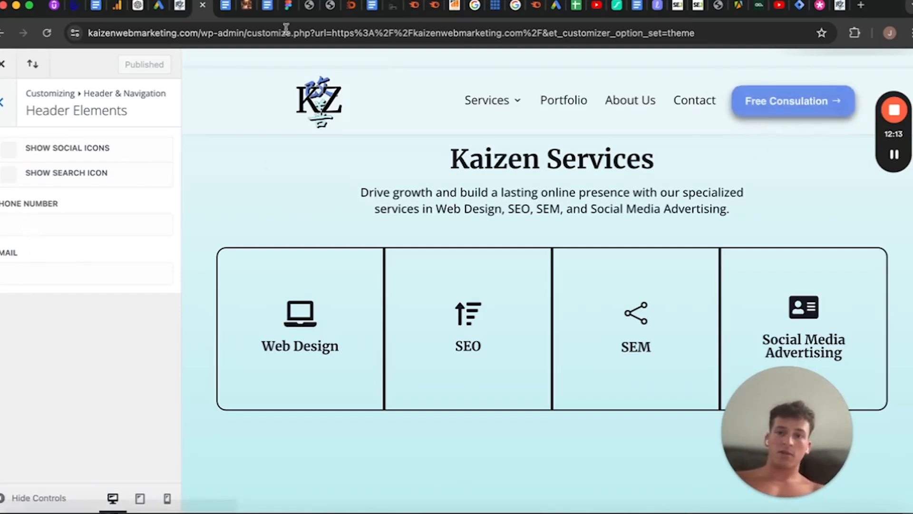
pyautogui.click(2, 114)
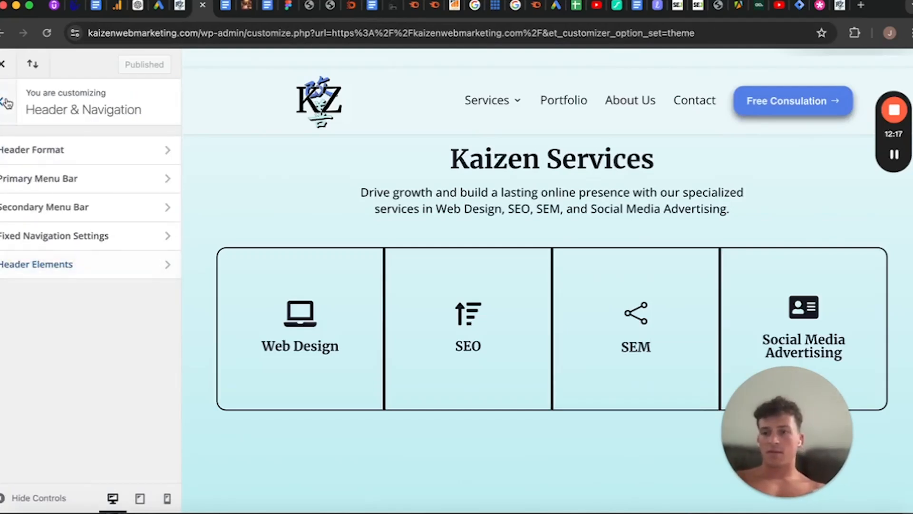
pyautogui.click(9, 110)
# Open Buttons Style in the Buttons section and review the text, background, border, font and icon options
pyautogui.click(55, 269)
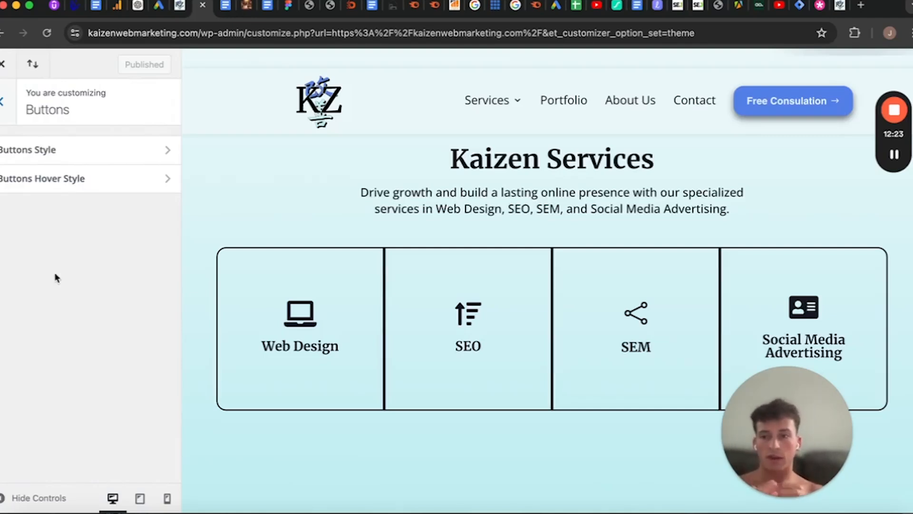
pyautogui.click(97, 152)
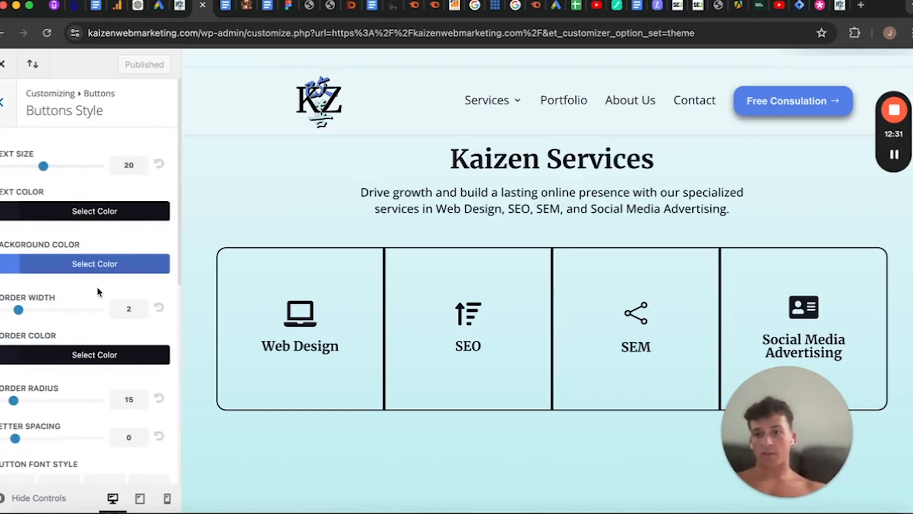
pyautogui.scroll(-2, 95, 352)
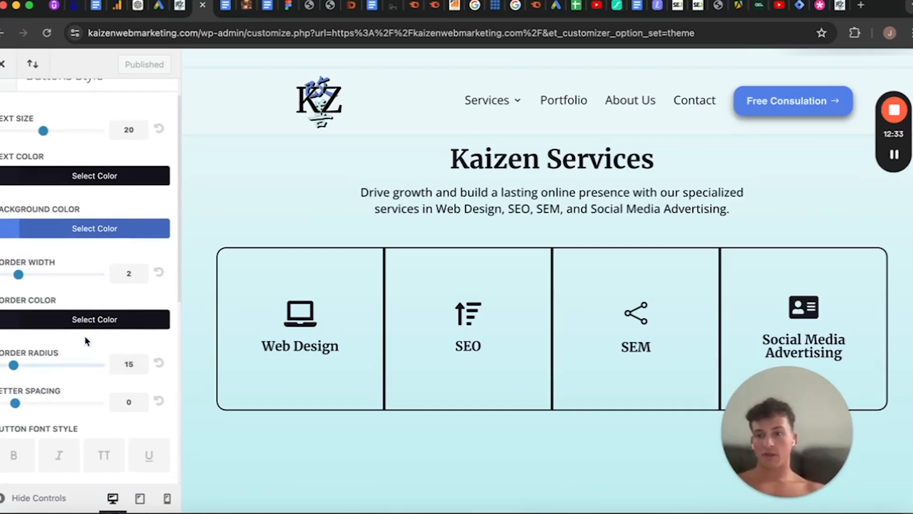
pyautogui.scroll(-1, 116, 354)
pyautogui.scroll(-2, 117, 359)
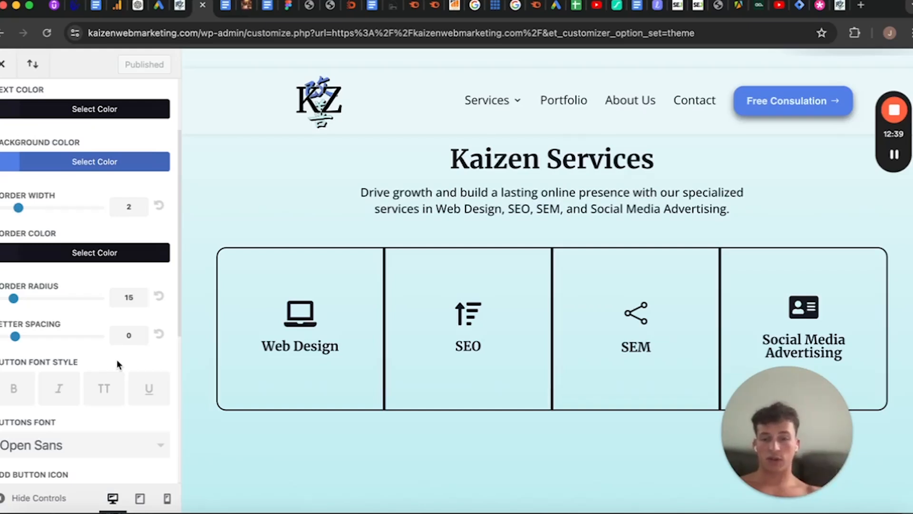
pyautogui.scroll(-7, 104, 371)
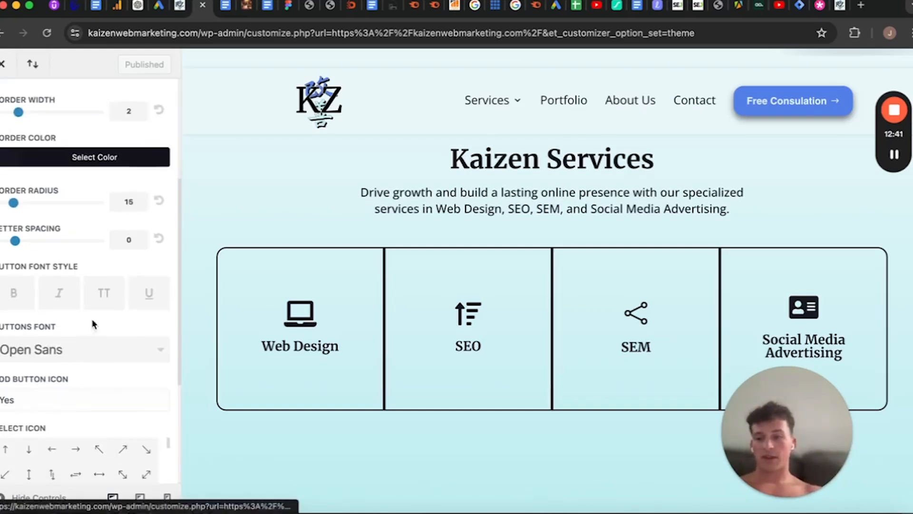
pyautogui.scroll(-8, 97, 440)
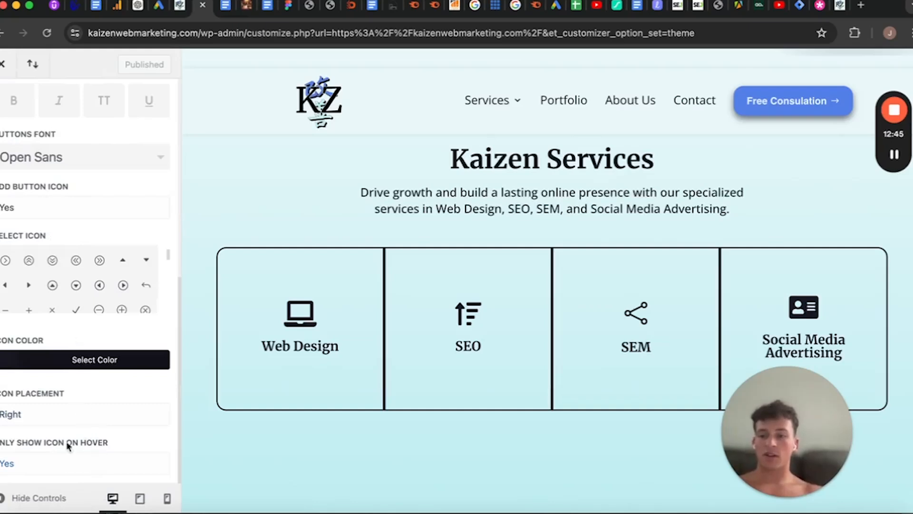
pyautogui.scroll(10, 71, 208)
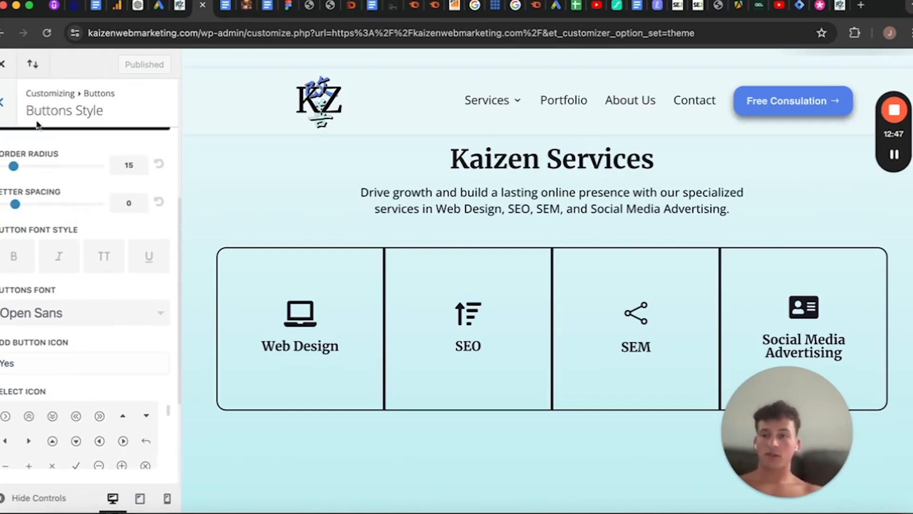
# Open Buttons Hover Style and check the hover options against the About Us button in the homepage preview
pyautogui.click(5, 98)
pyautogui.click(43, 181)
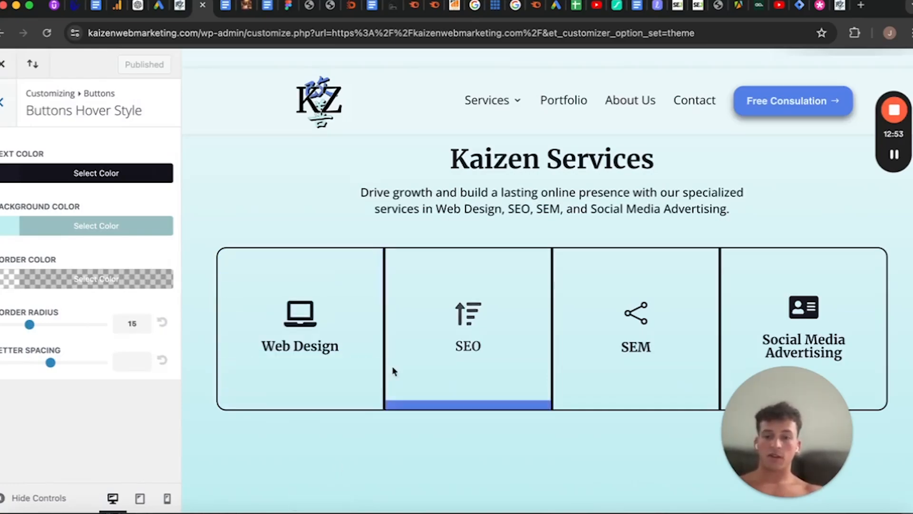
pyautogui.scroll(-15, 393, 371)
pyautogui.scroll(-10, 394, 371)
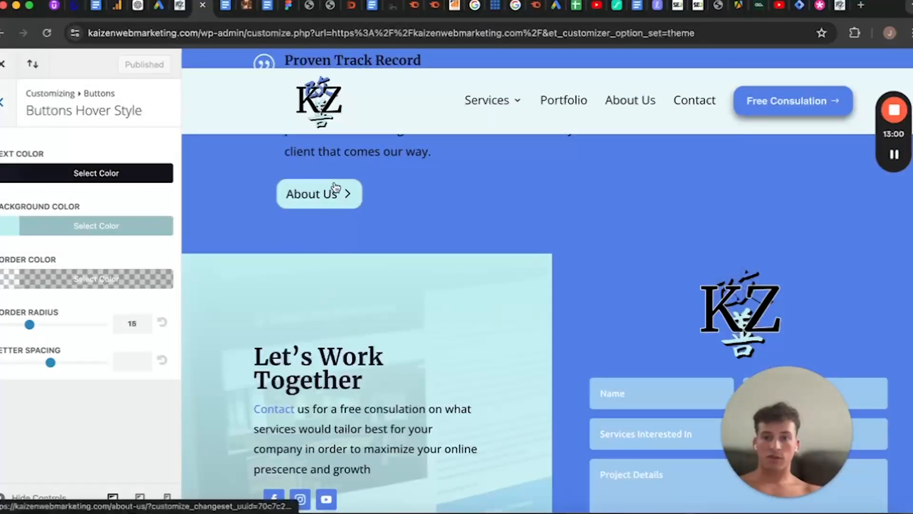
pyautogui.scroll(20, 337, 200)
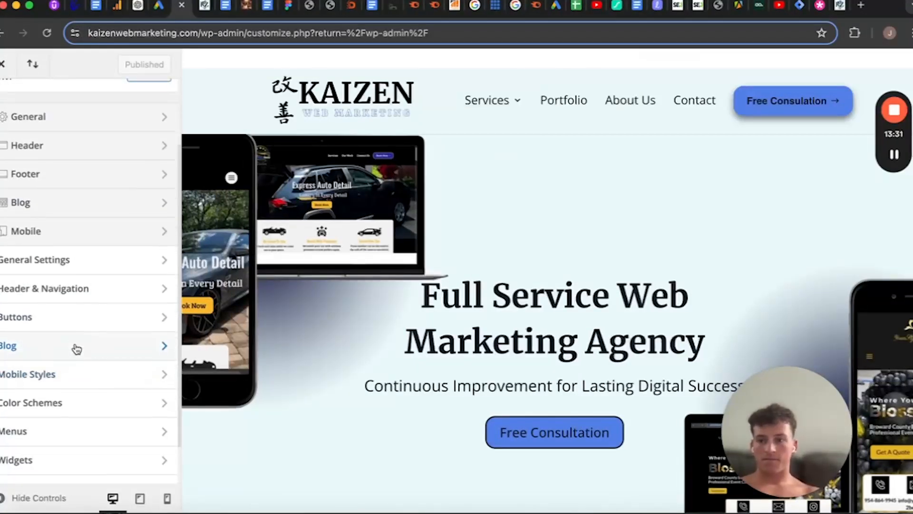
# Open the Blog section's Post settings and review the meta and header text size, line height, spacing and font style
pyautogui.click(76, 352)
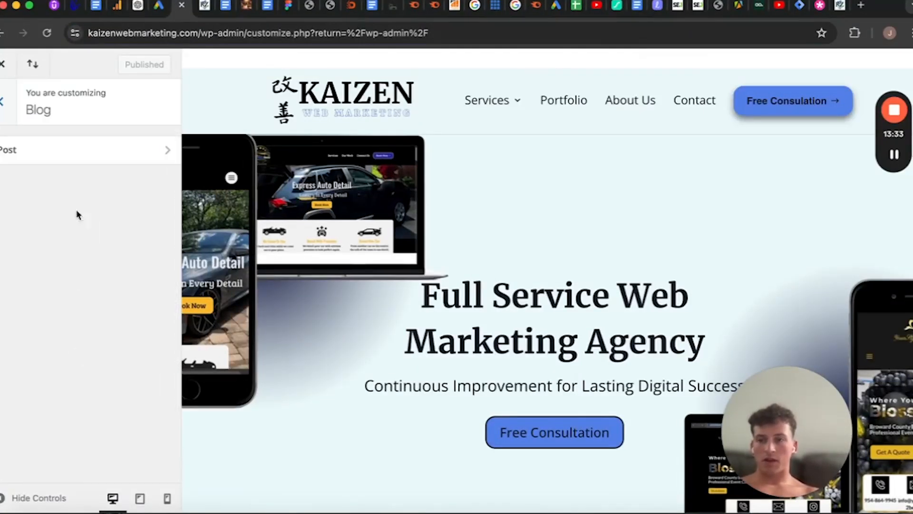
pyautogui.click(95, 157)
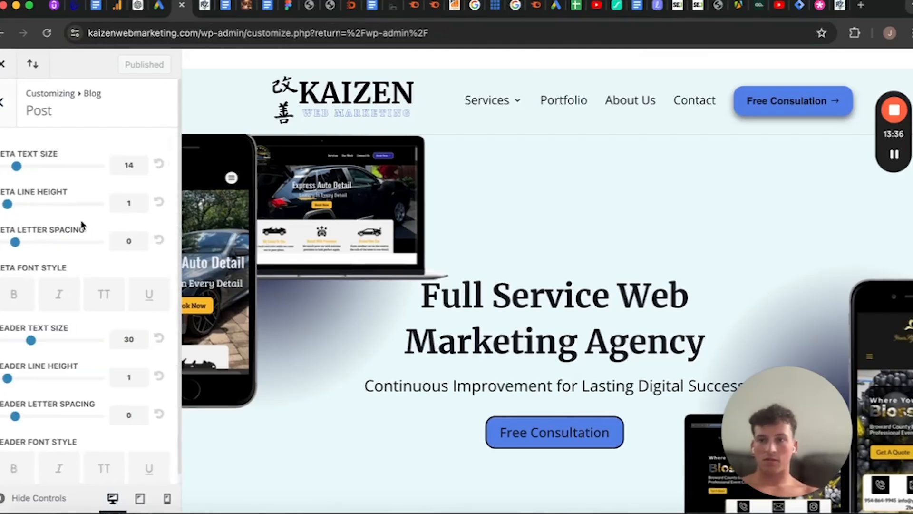
pyautogui.scroll(-1, 79, 224)
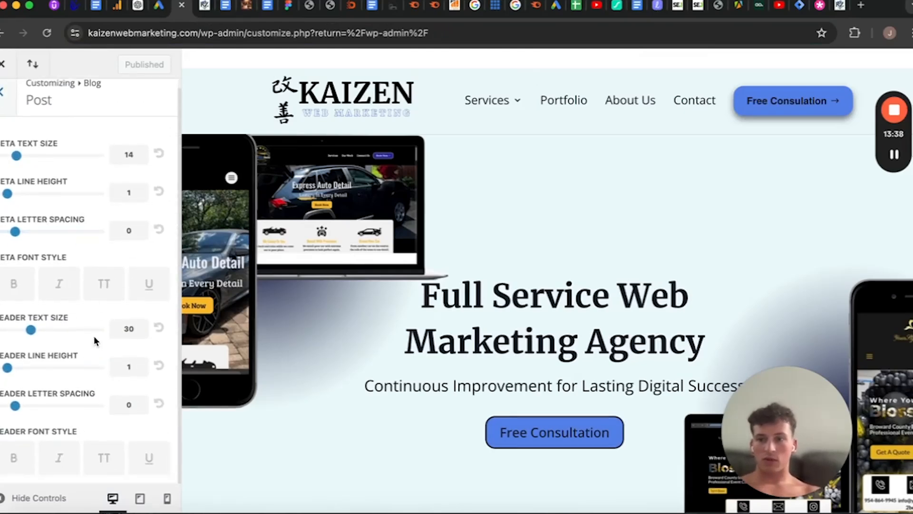
pyautogui.scroll(1, 94, 340)
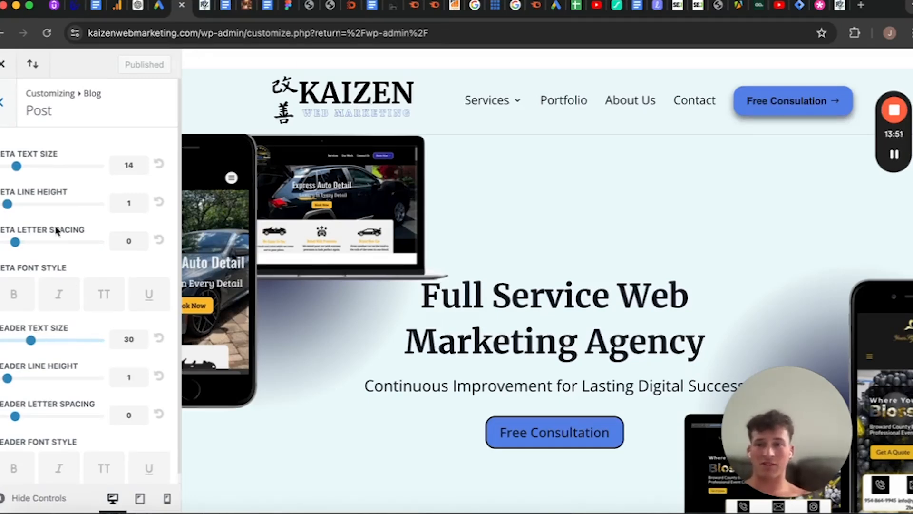
# Leave the Blog section and open Mobile Styles to view its tablet, phone and mobile menu groups
pyautogui.click(3, 106)
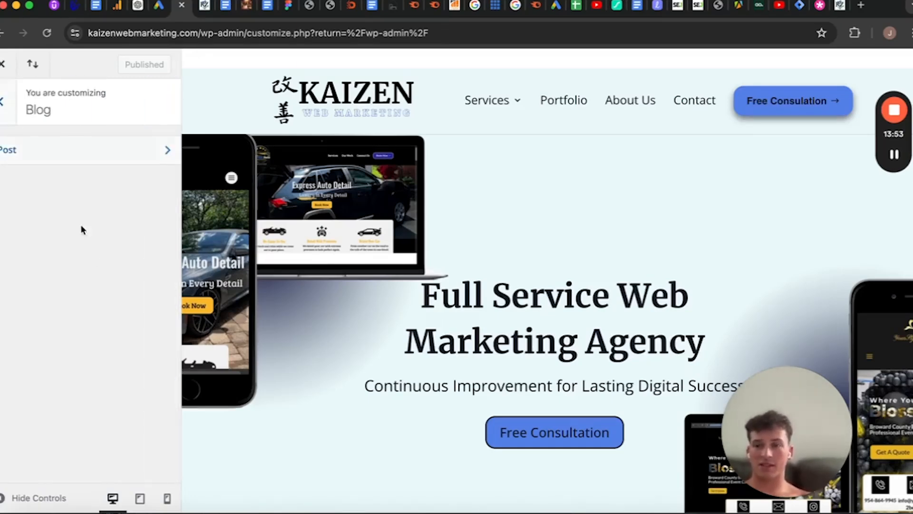
pyautogui.click(3, 103)
pyautogui.scroll(-1, 52, 271)
pyautogui.scroll(-1, 52, 272)
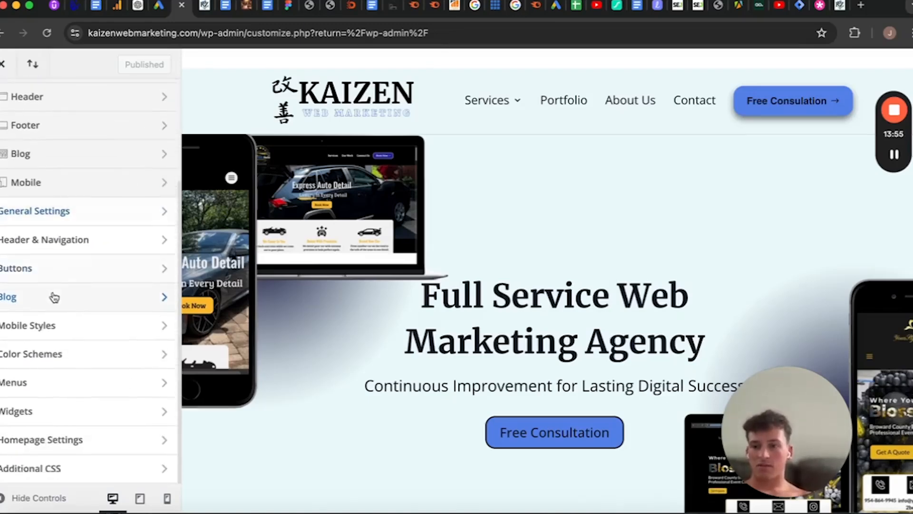
pyautogui.click(55, 329)
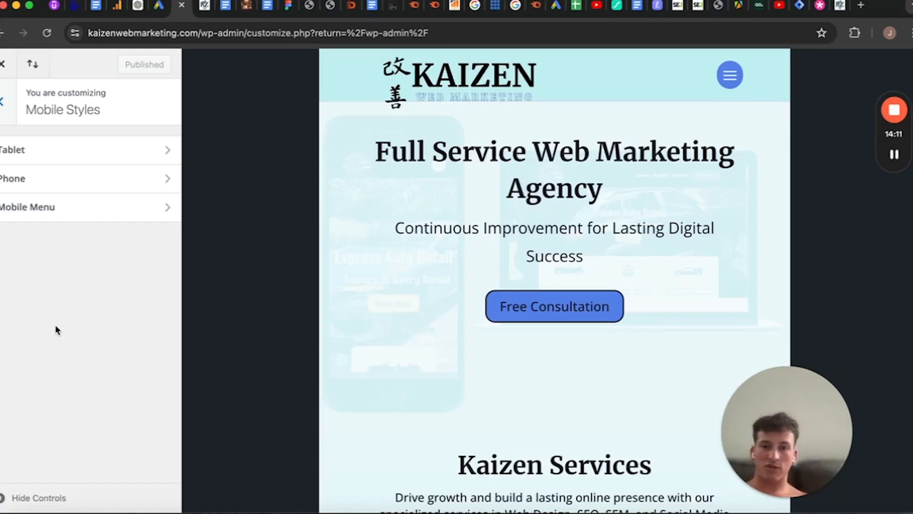
# Review the Mobile Menu, Phone and Tablet settings in Mobile Styles, and return to the main customizer list
pyautogui.click(78, 218)
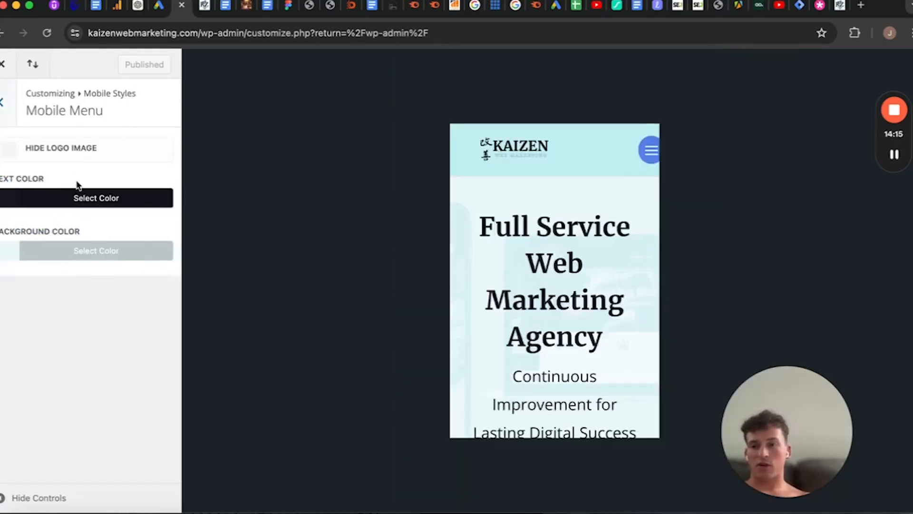
pyautogui.click(4, 112)
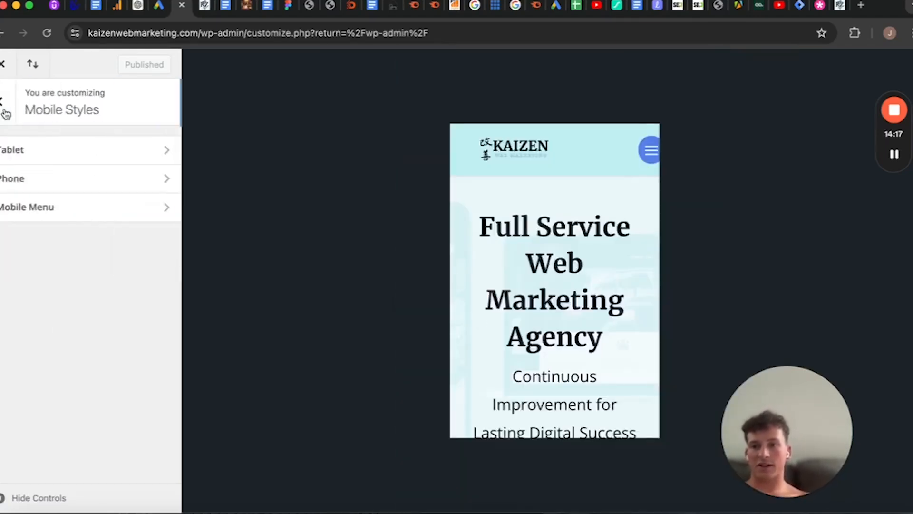
pyautogui.click(35, 174)
pyautogui.click(3, 102)
pyautogui.click(34, 157)
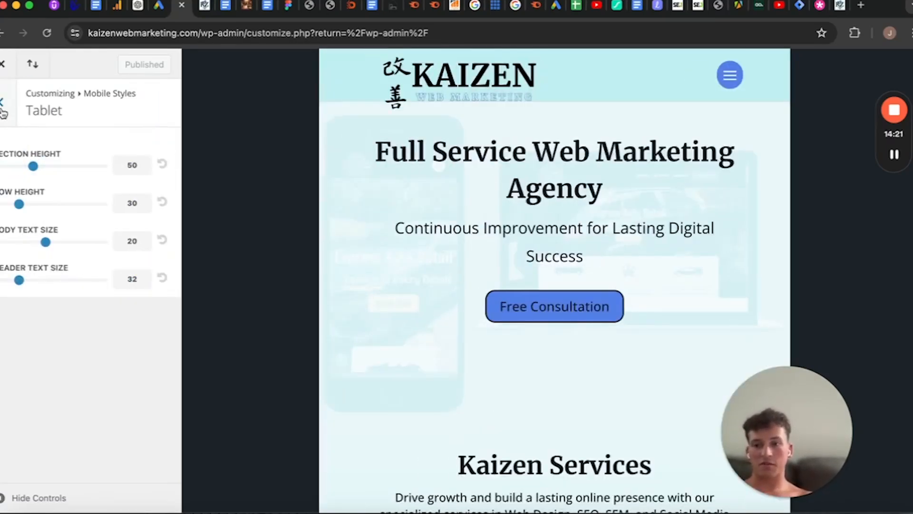
pyautogui.click(2, 107)
pyautogui.click(3, 107)
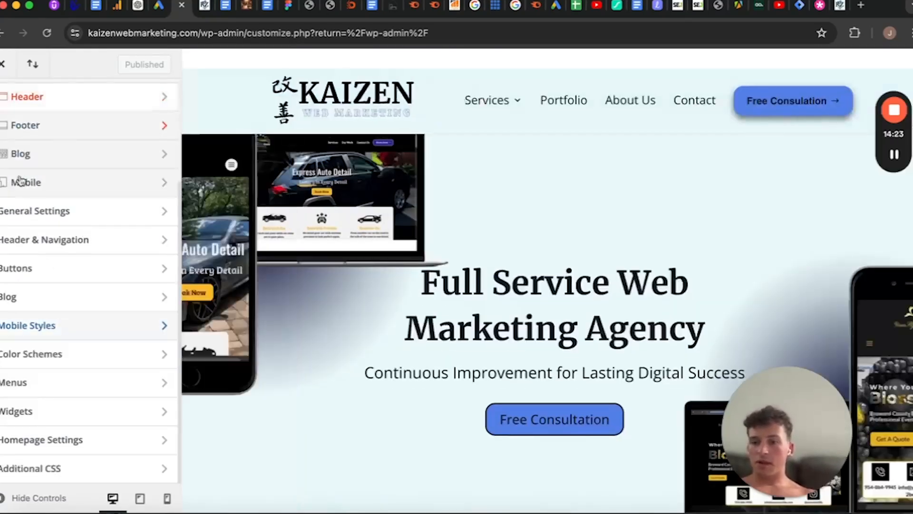
# View the Color Schemes section and the site's Menus section, returning to the main customizer list
pyautogui.click(61, 370)
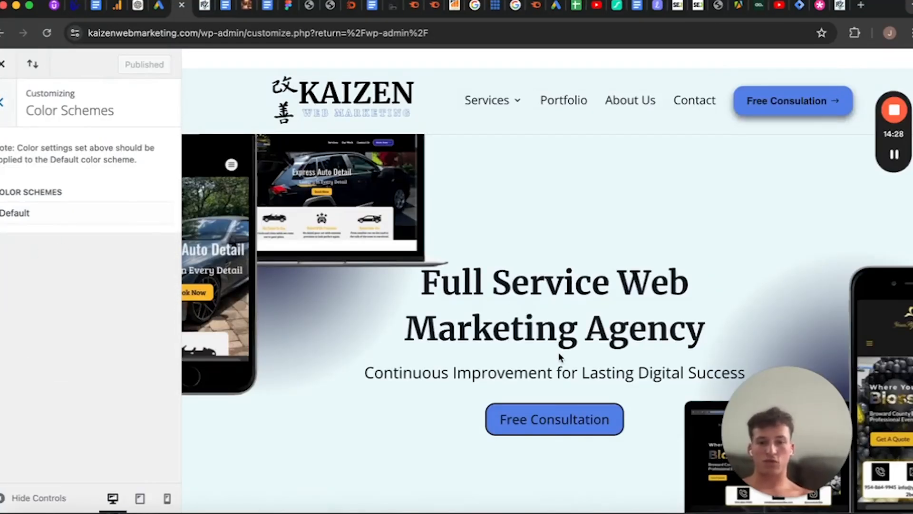
pyautogui.click(4, 108)
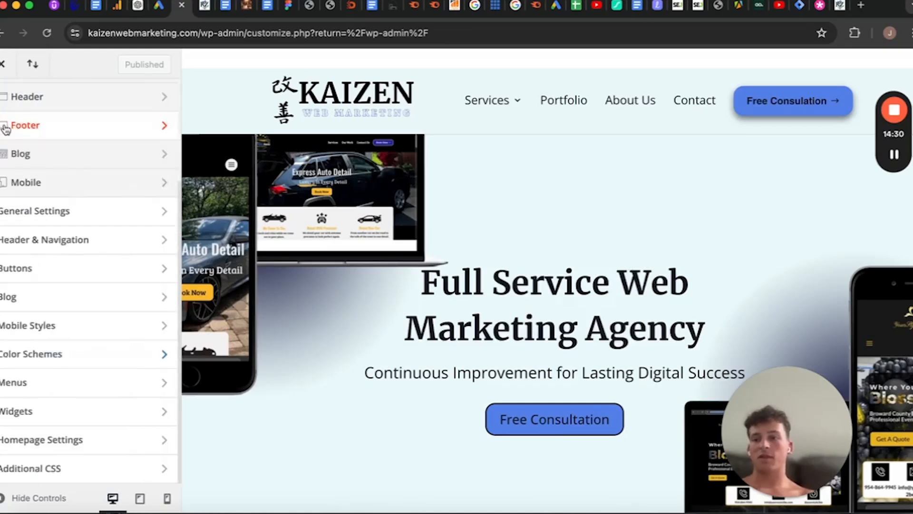
pyautogui.click(85, 381)
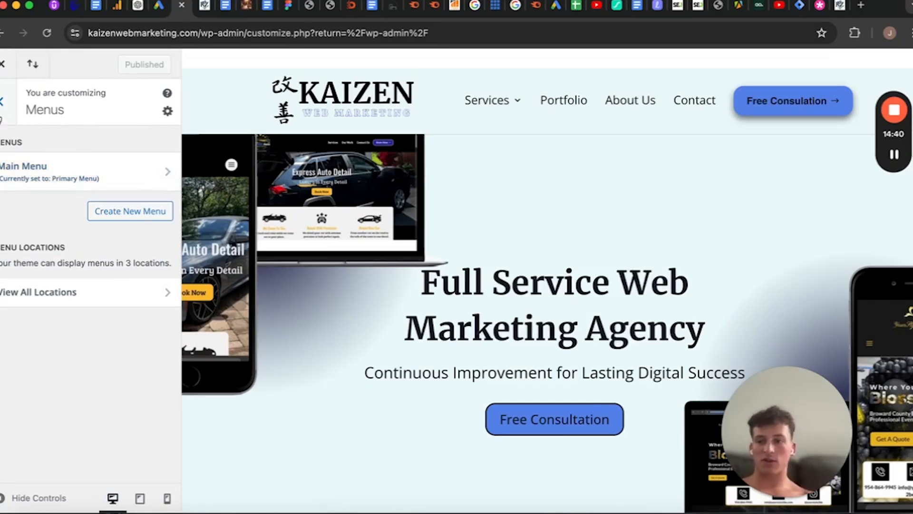
pyautogui.click(2, 113)
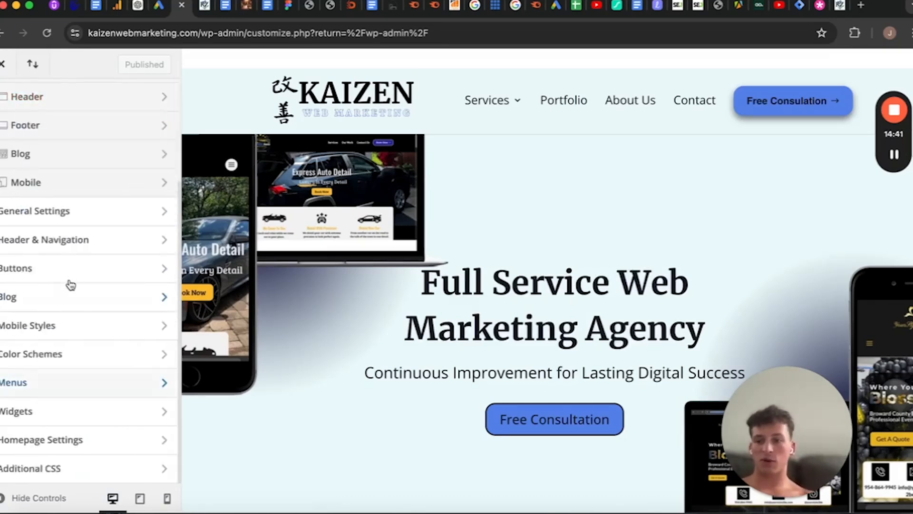
# Check the Widgets section and review the homepage display options in Homepage Settings
pyautogui.click(74, 419)
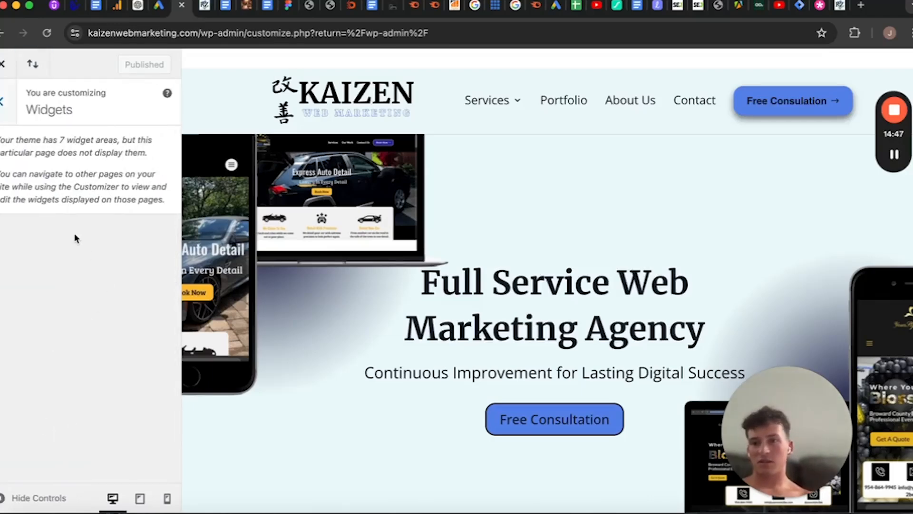
pyautogui.click(3, 102)
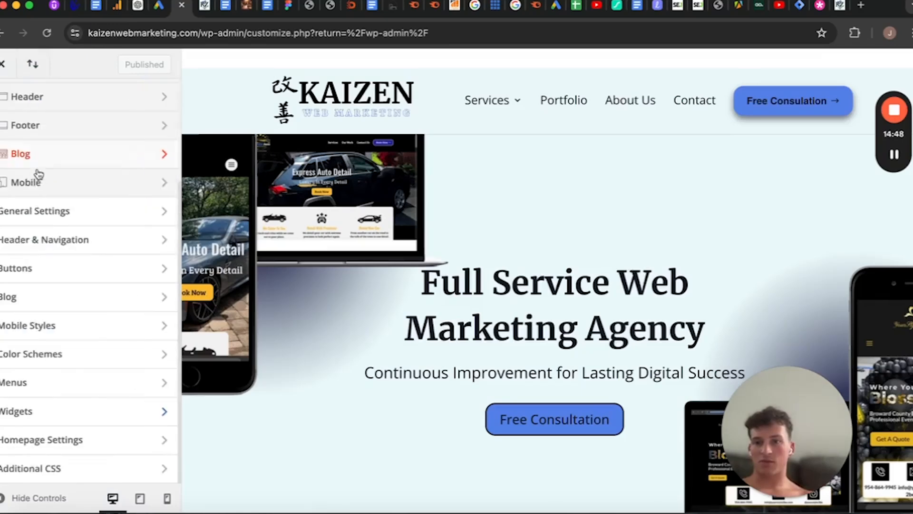
pyautogui.click(29, 442)
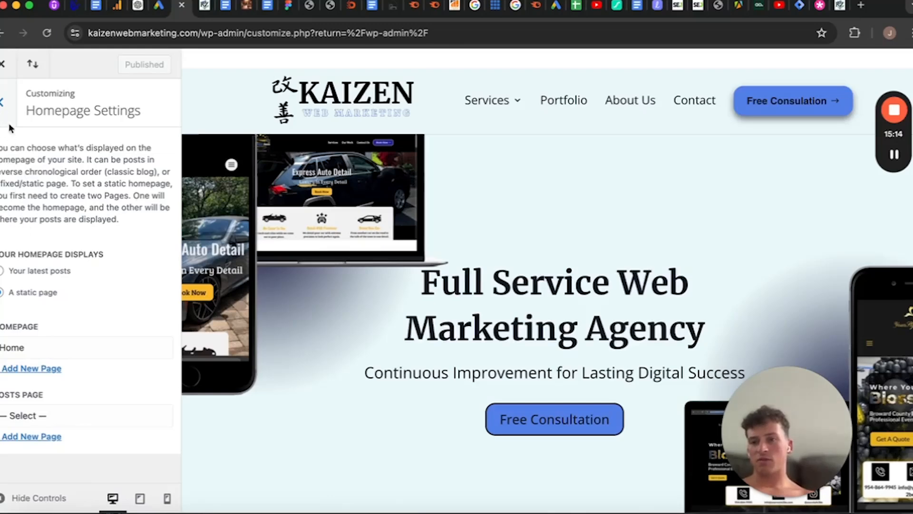
pyautogui.click(3, 102)
# Open Additional CSS in the customizer and select the whole media query code that hides horizontal overflow
pyautogui.click(205, 6)
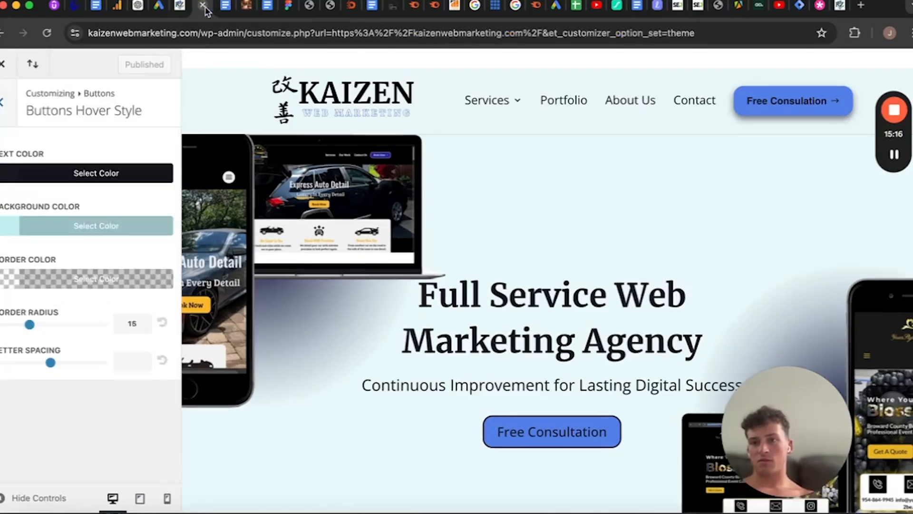
pyautogui.click(181, 6)
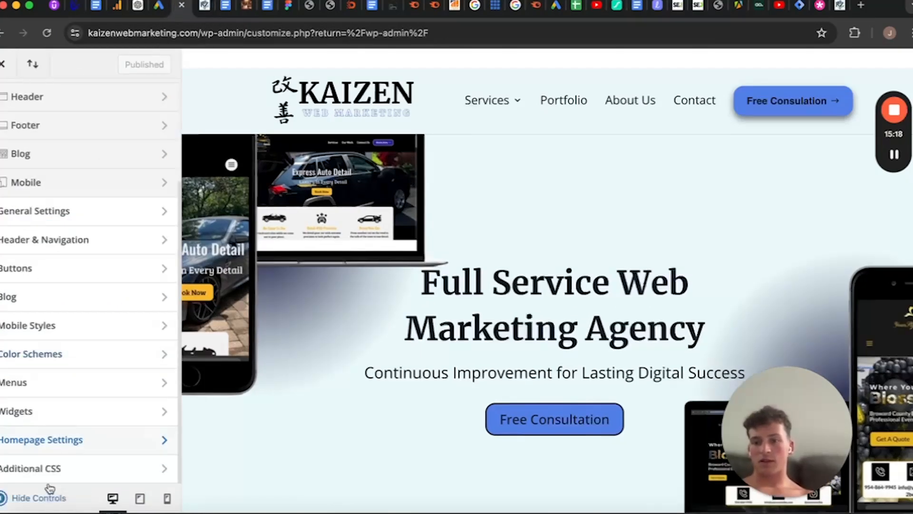
pyautogui.click(54, 468)
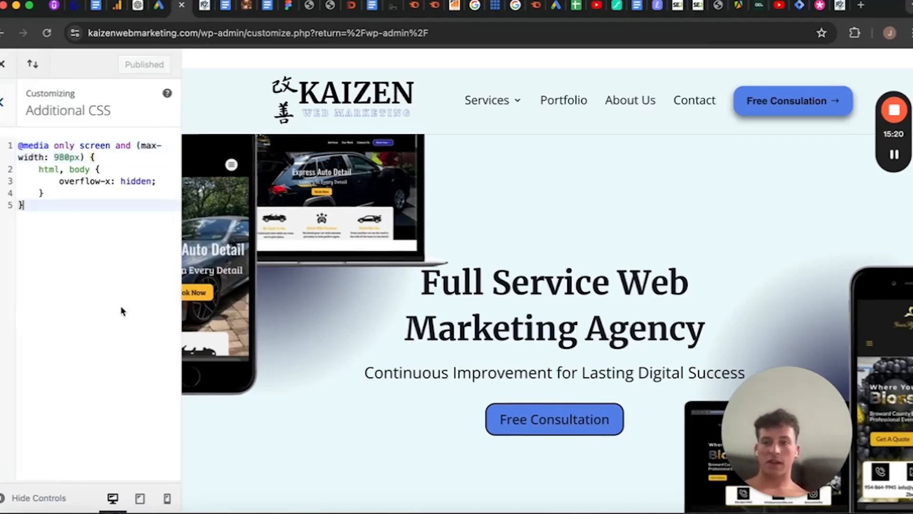
pyautogui.moveTo(123, 310); pyautogui.dragTo(34, 110)
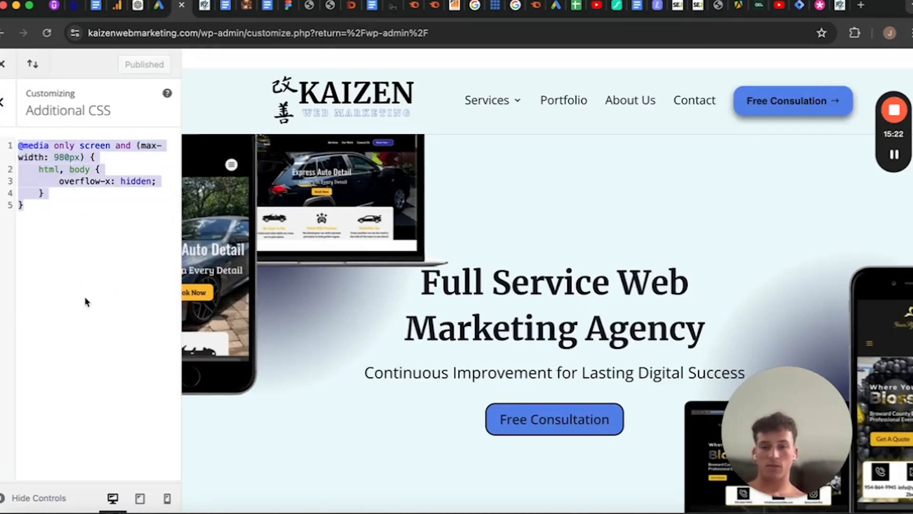